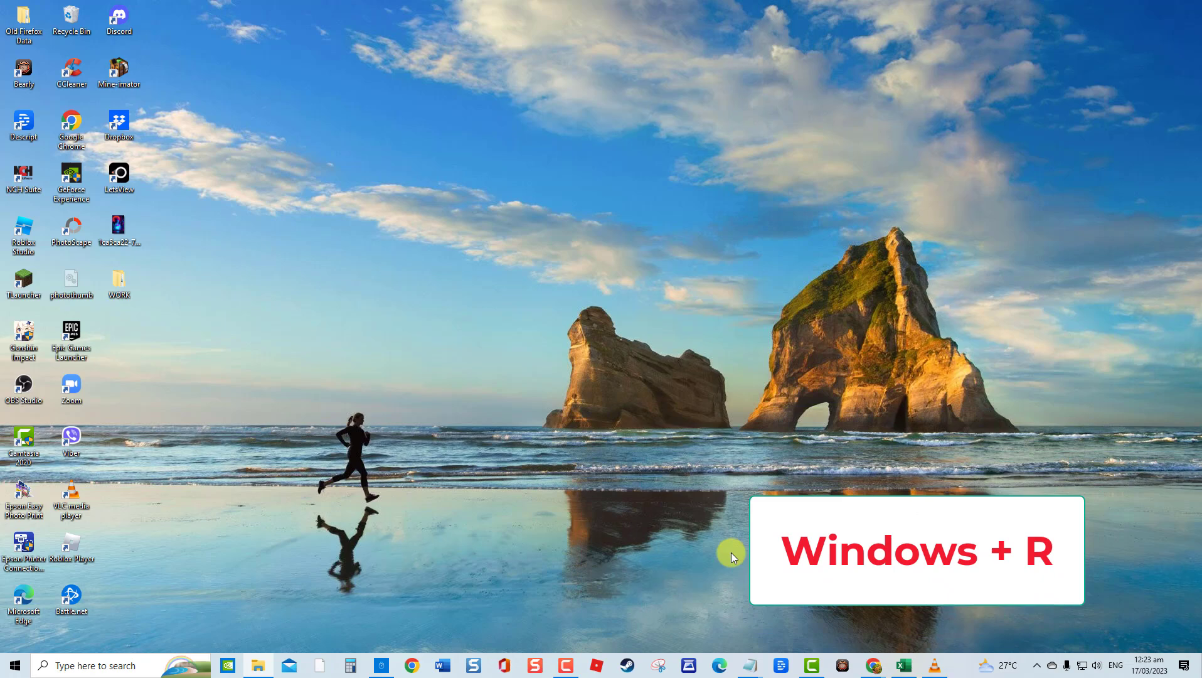
Step: Open Control Panel via Run and list all troubleshooters under Troubleshooting
{"action": "key", "text": "super+r"}
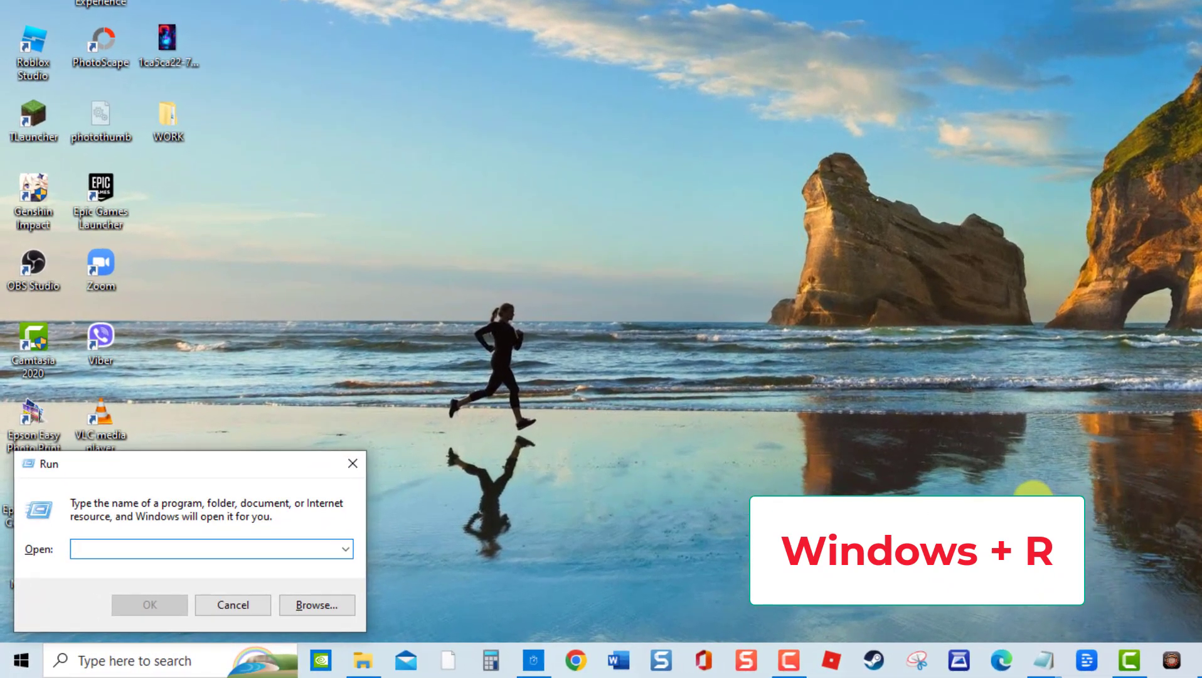
{"action": "type", "text": "control panel"}
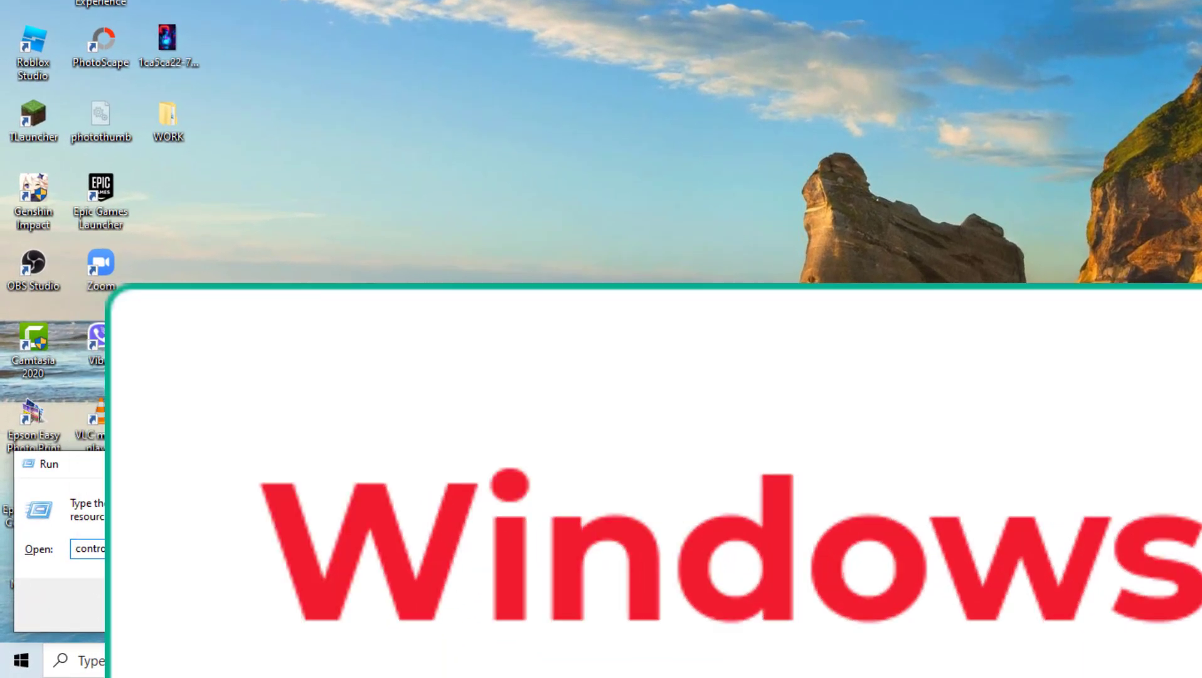
{"action": "key", "text": "Return"}
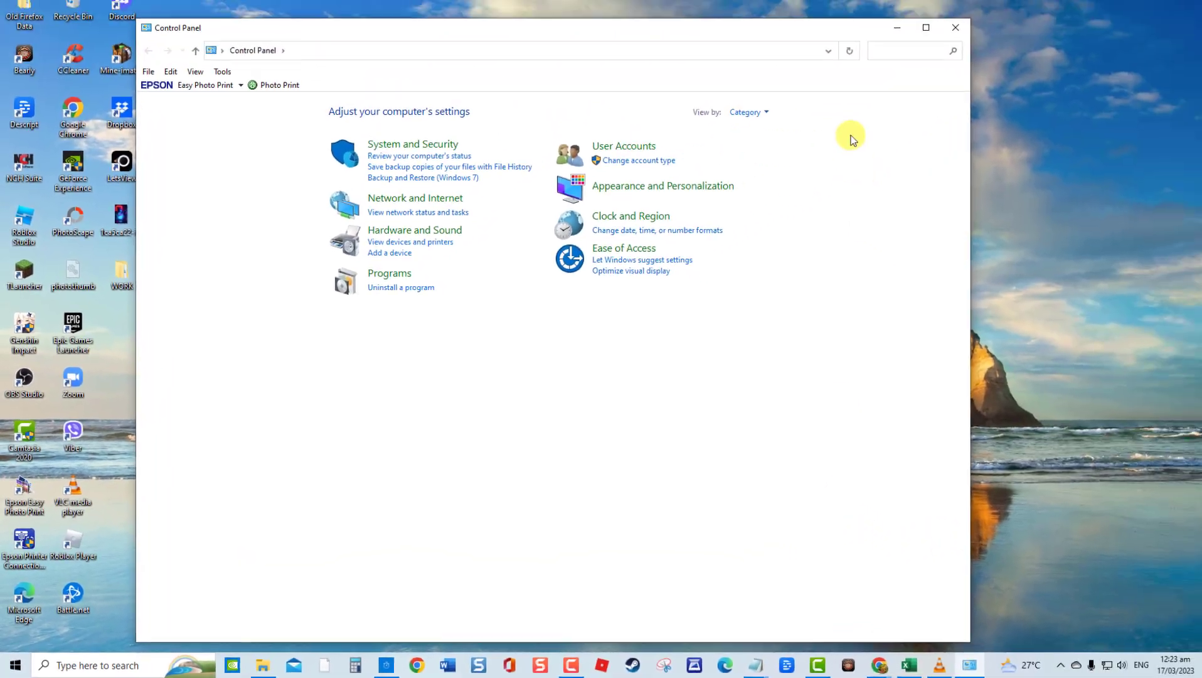
{"action": "left_click", "coordinate": [901, 58]}
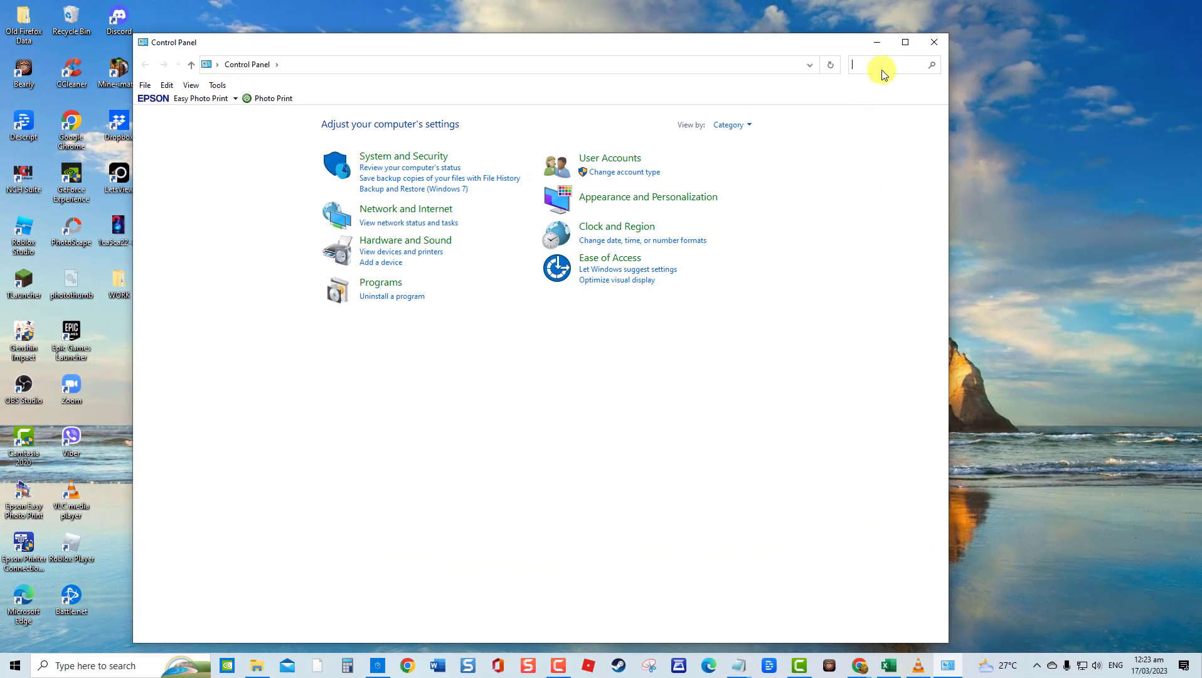
{"action": "type", "text": "troubleshooting"}
{"action": "left_click", "coordinate": [223, 129]}
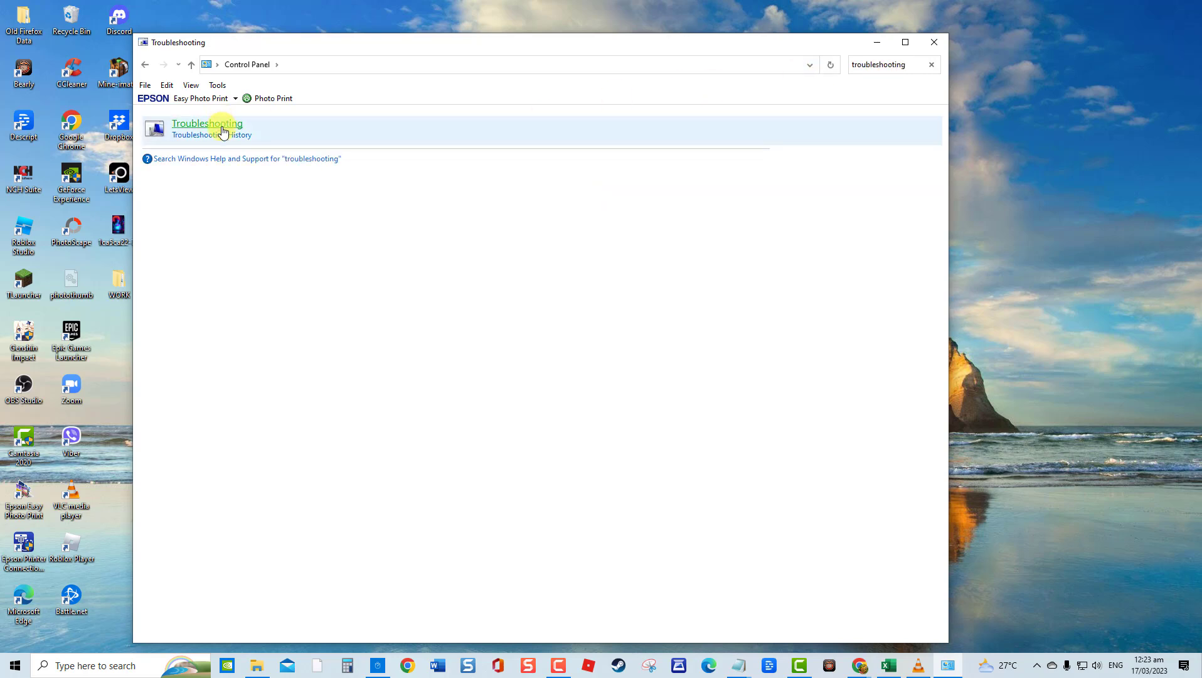
{"action": "left_click", "coordinate": [165, 142]}
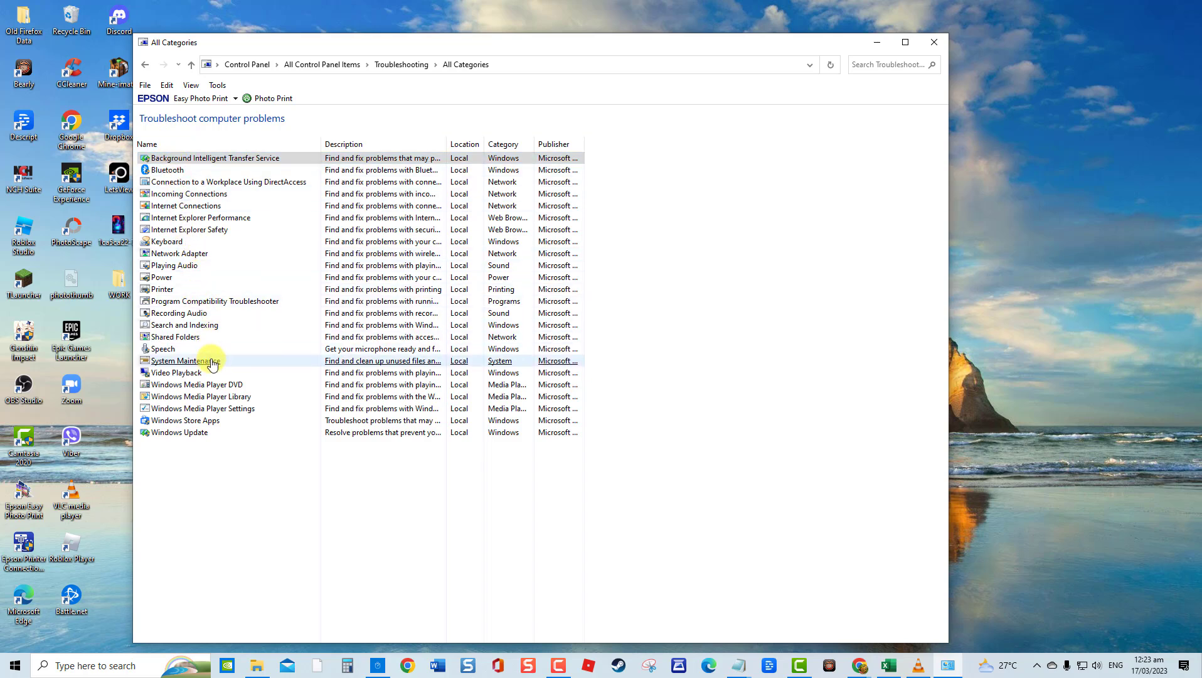
Step: Run the System Maintenance troubleshooter as administrator, then close it and Control Panel
{"action": "left_click", "coordinate": [200, 360]}
{"action": "left_click", "coordinate": [690, 450]}
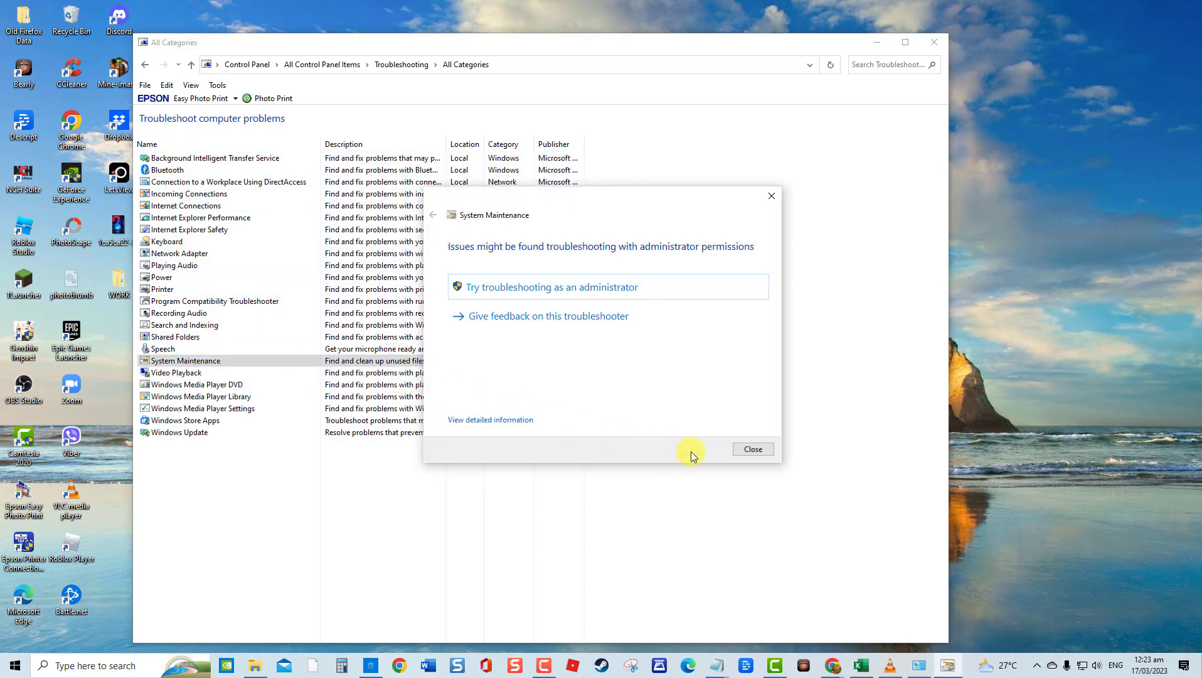
{"action": "left_click", "coordinate": [599, 288]}
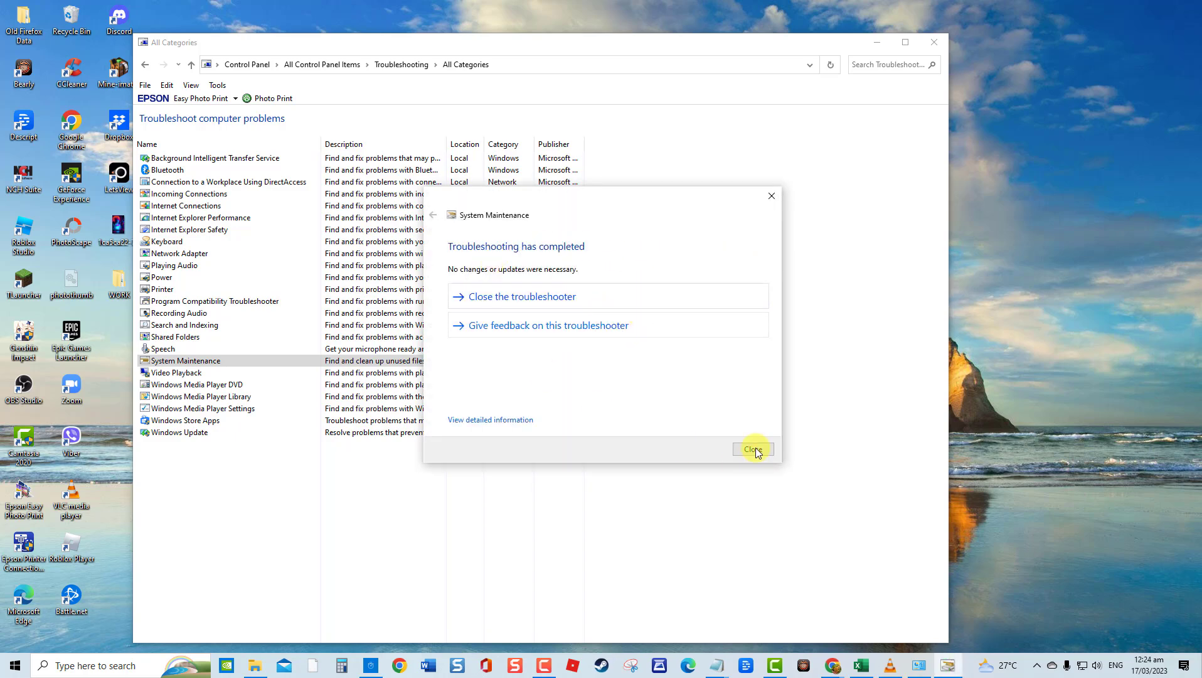
{"action": "left_click", "coordinate": [752, 449]}
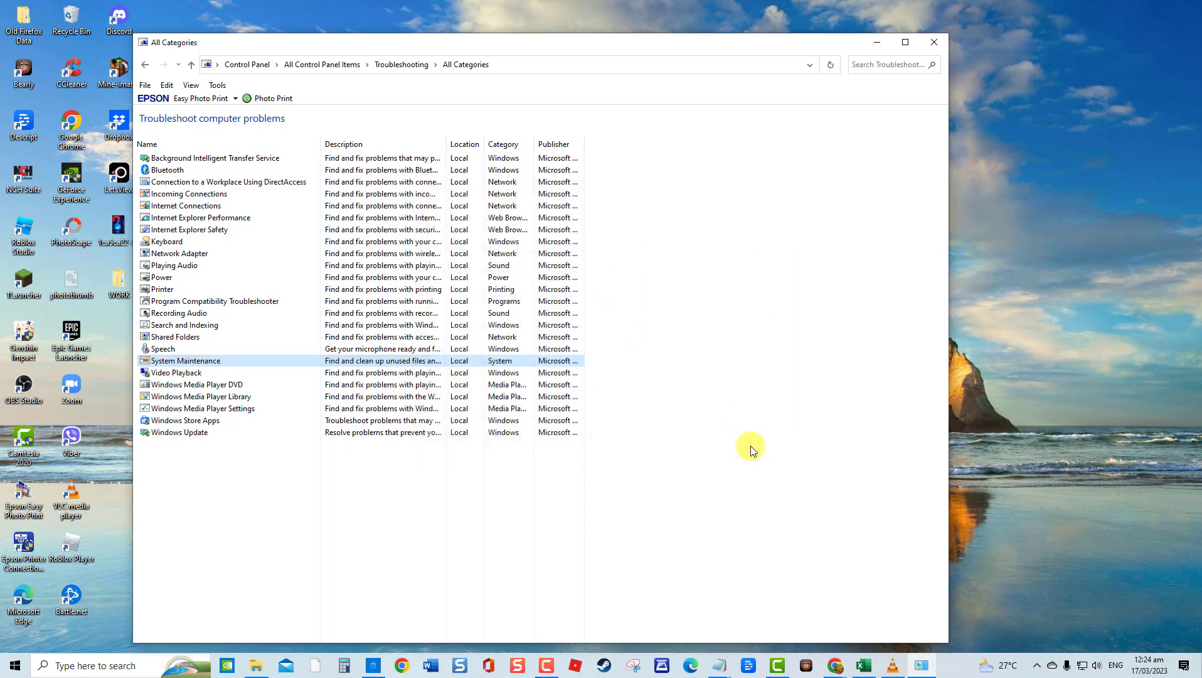
{"action": "left_click", "coordinate": [934, 42]}
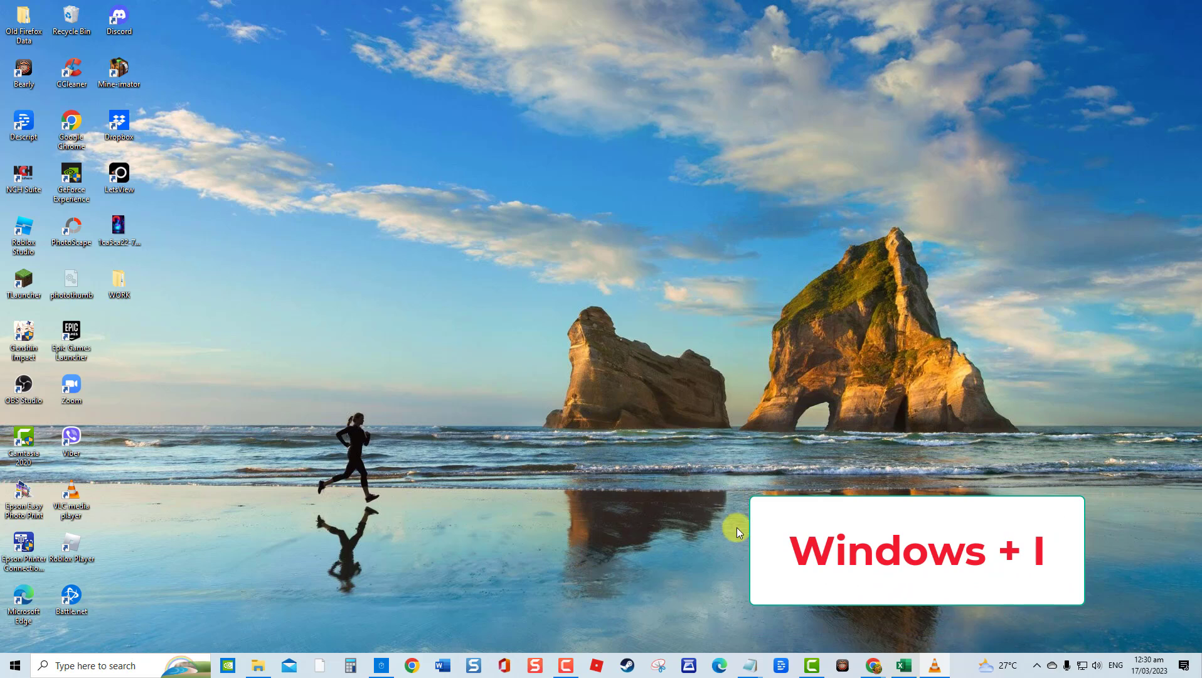
Step: Switch the Game Mode toggle off under Settings > Gaming, then close Settings
{"action": "key", "text": "super+i"}
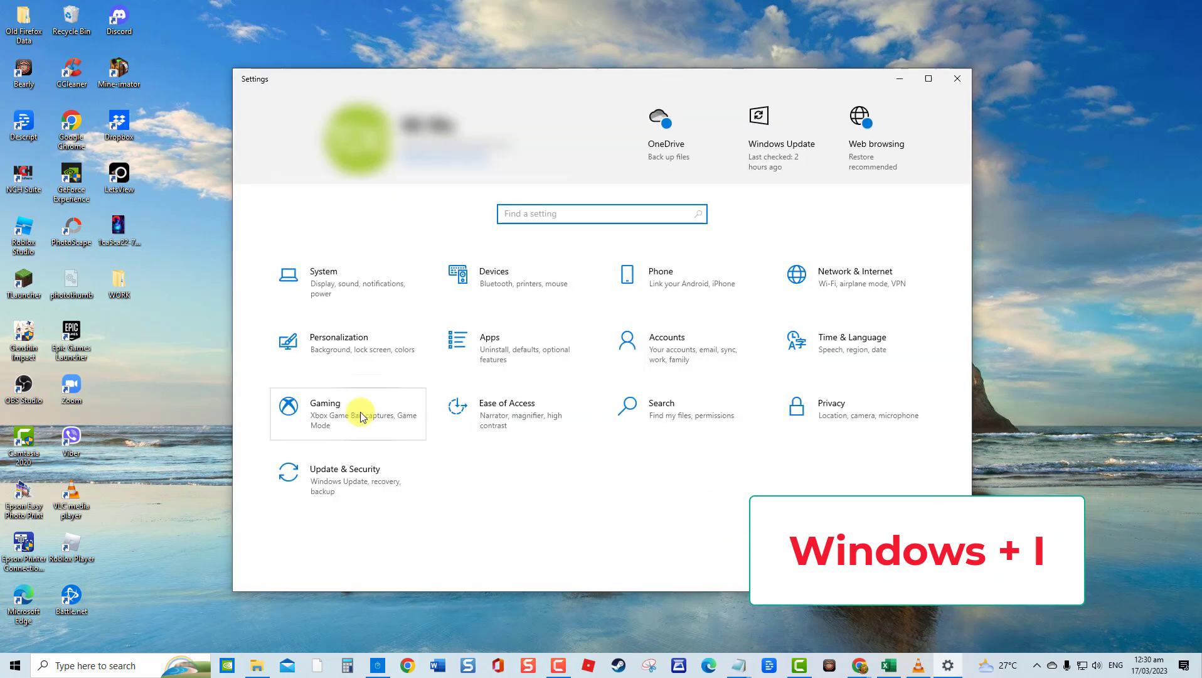
{"action": "left_click", "coordinate": [292, 409]}
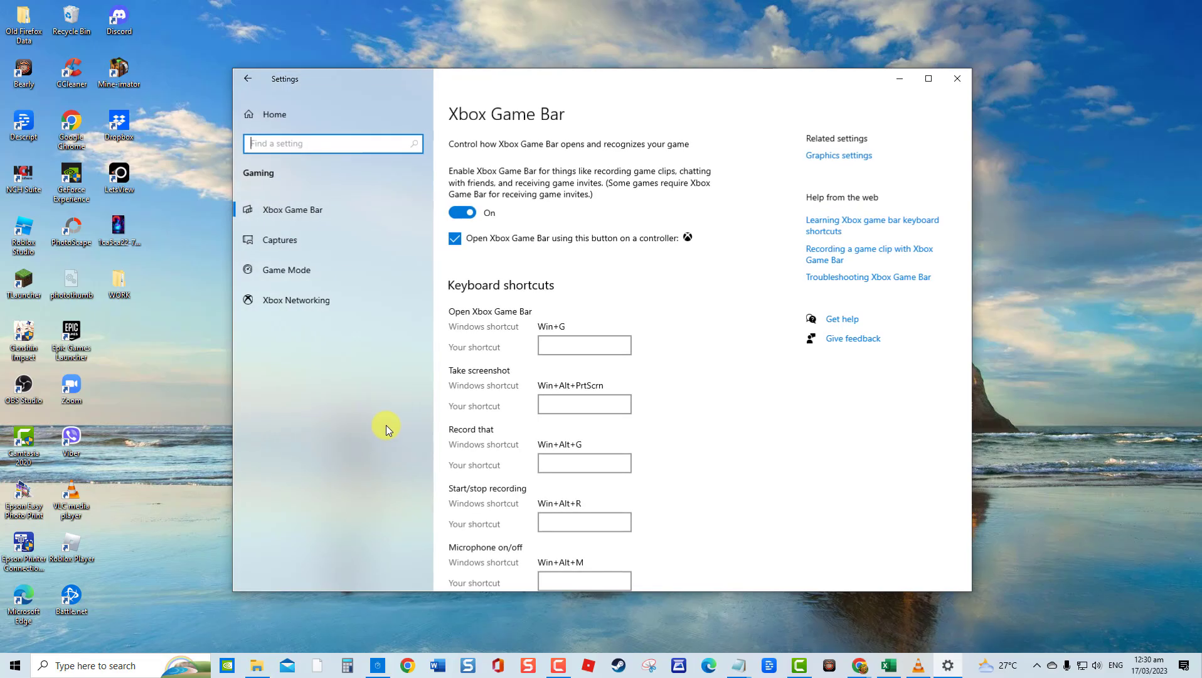
{"action": "left_click", "coordinate": [299, 270]}
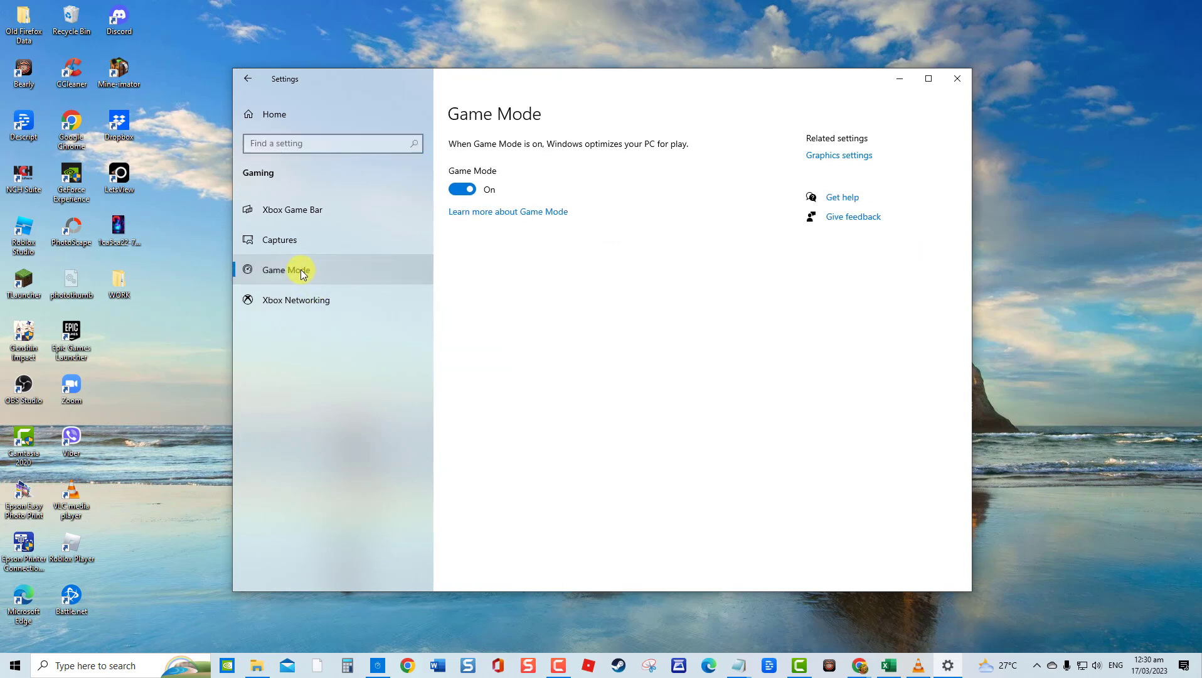
{"action": "left_click", "coordinate": [463, 192]}
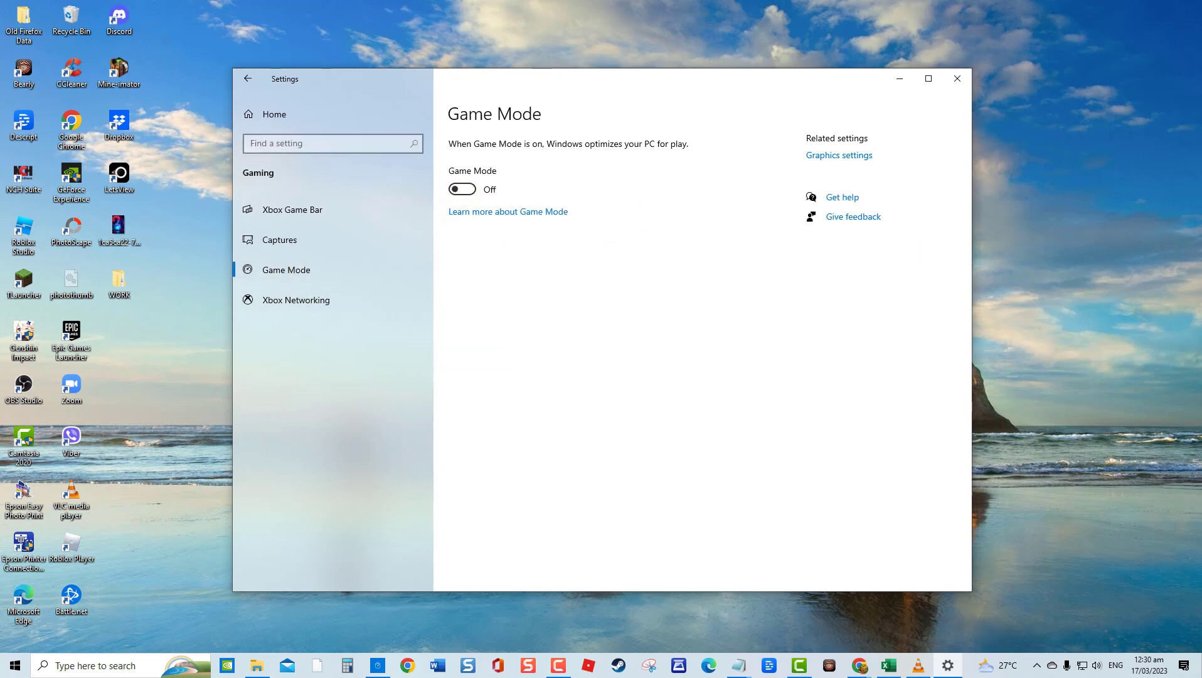
{"action": "left_click", "coordinate": [955, 79]}
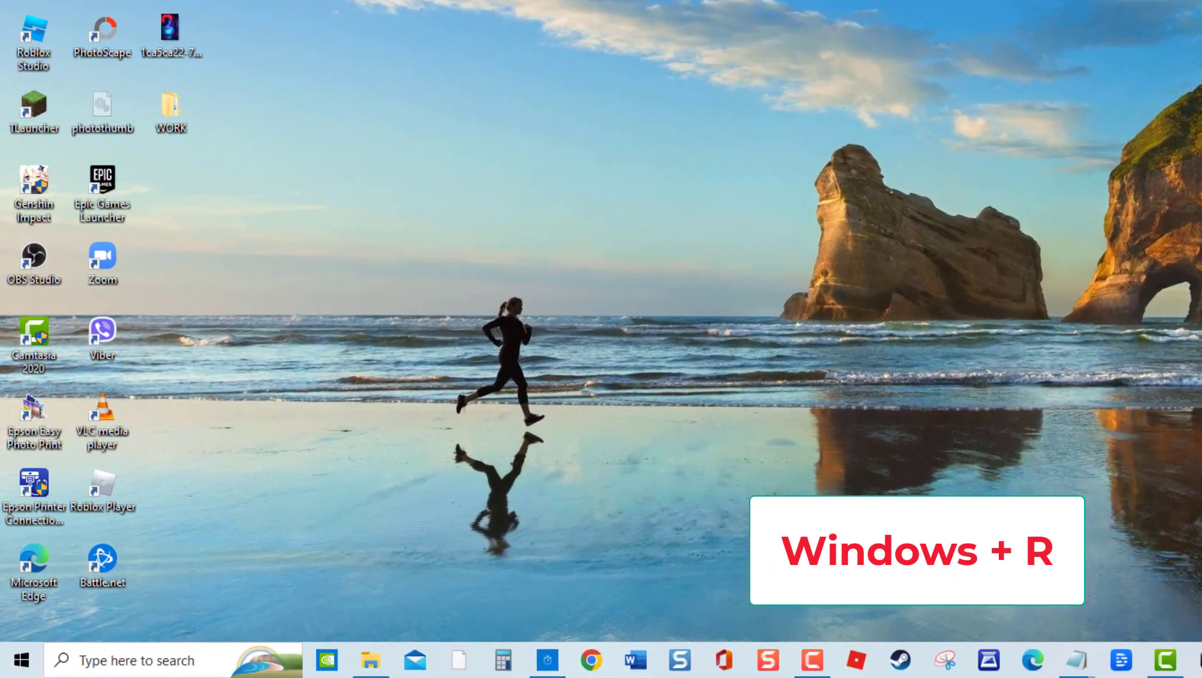
Step: Open Services with services.msc and select the Windows Error Reporting Service
{"action": "key", "text": "super+r"}
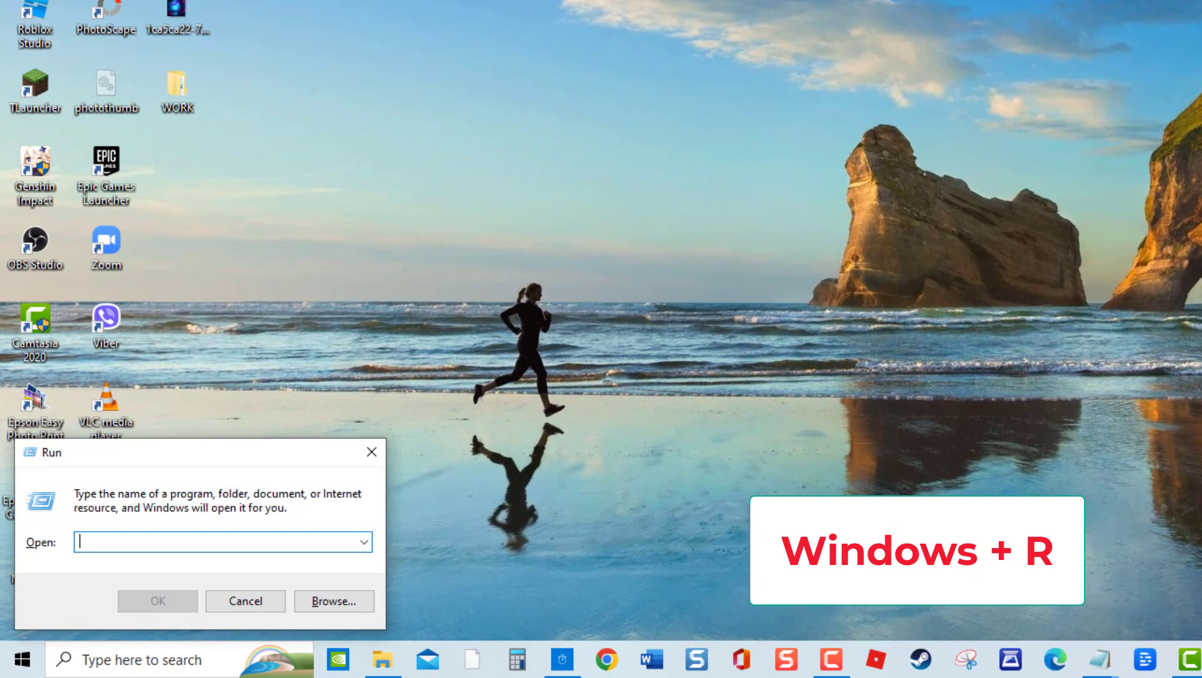
{"action": "type", "text": "ser"}
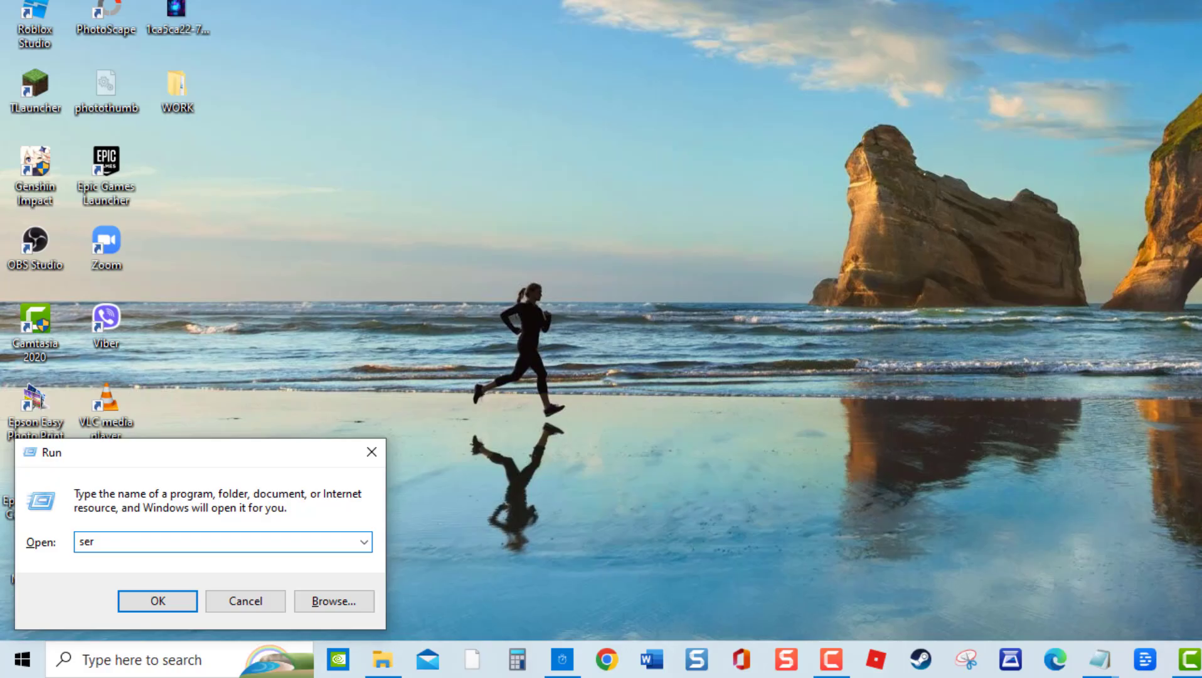
{"action": "type", "text": "vices.msc"}
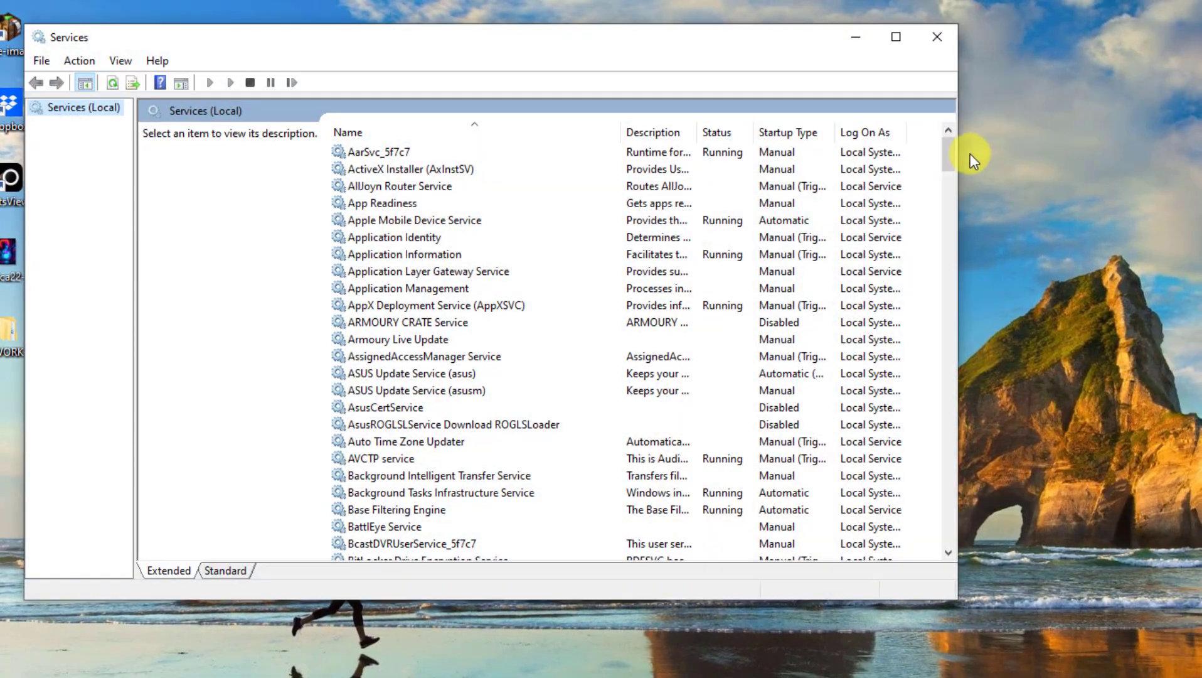
{"action": "left_click_drag", "start_coordinate": [949, 158], "coordinate": [909, 498]}
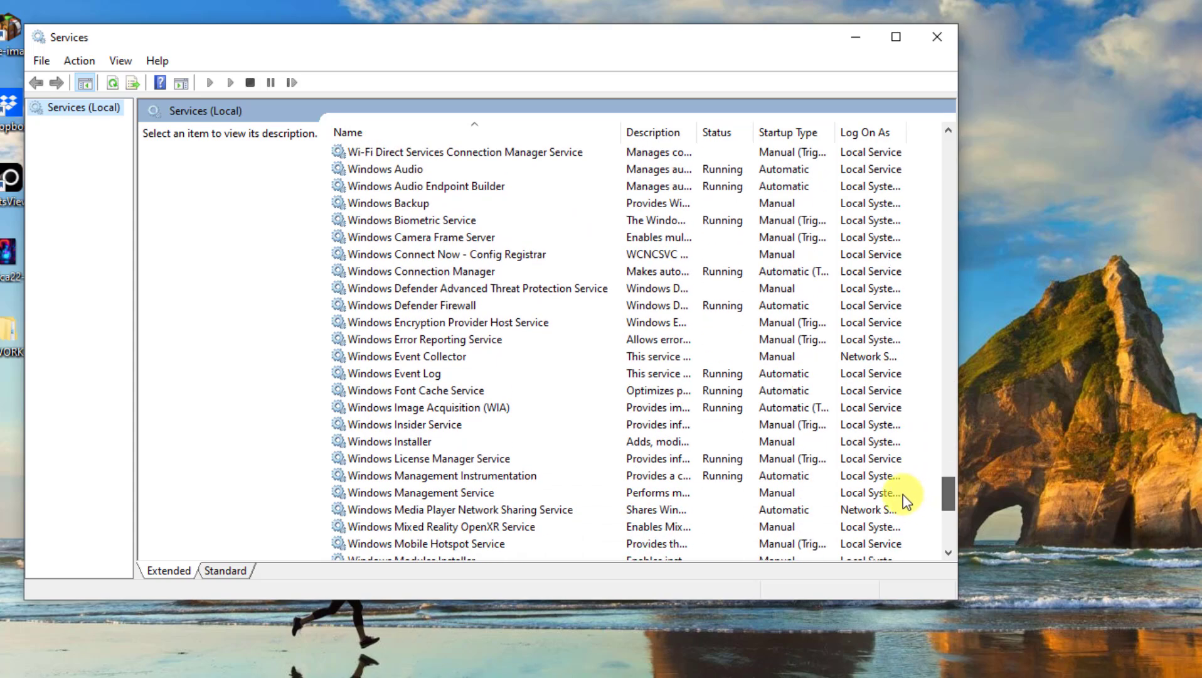
{"action": "left_click", "coordinate": [421, 342]}
Step: Set the Windows Error Reporting Service startup type to Disabled, apply, and close Services
{"action": "right_click", "coordinate": [419, 342]}
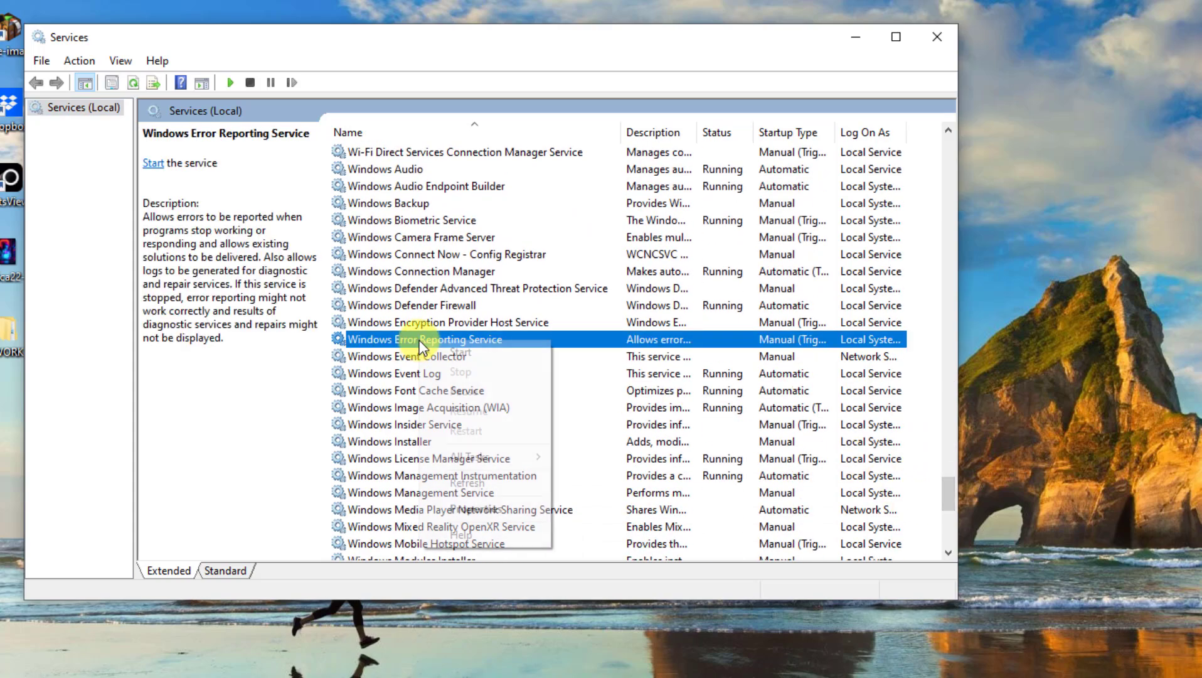
{"action": "left_click", "coordinate": [491, 504]}
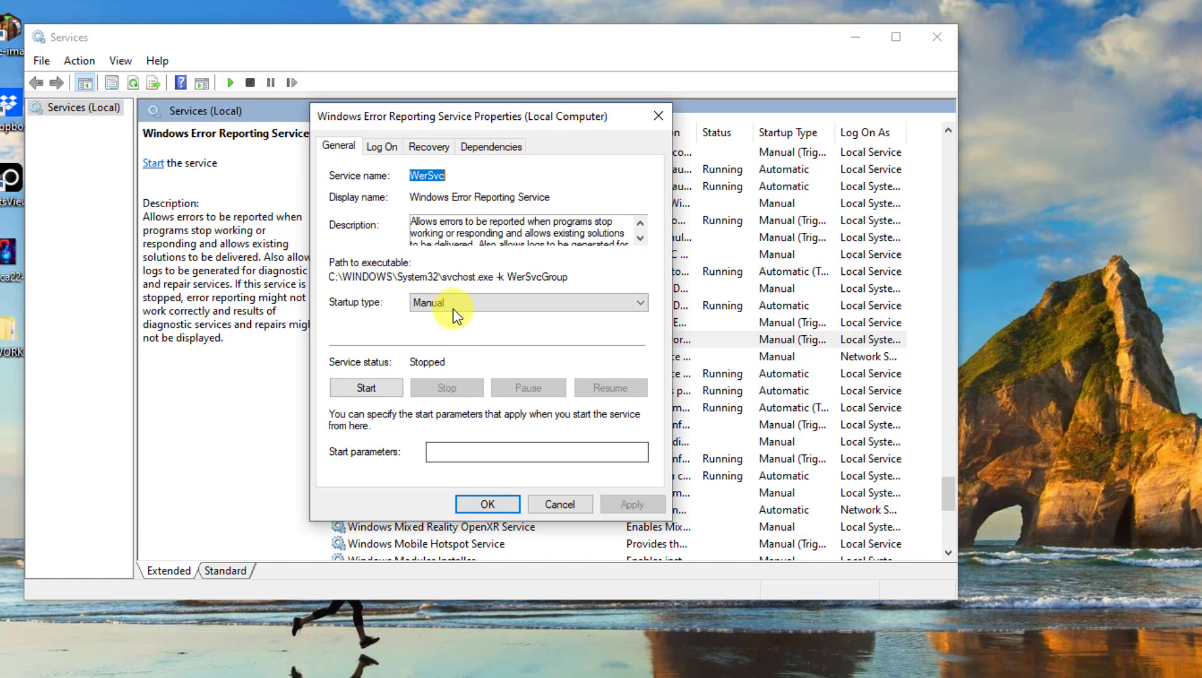
{"action": "left_click", "coordinate": [453, 306]}
{"action": "left_click", "coordinate": [455, 352]}
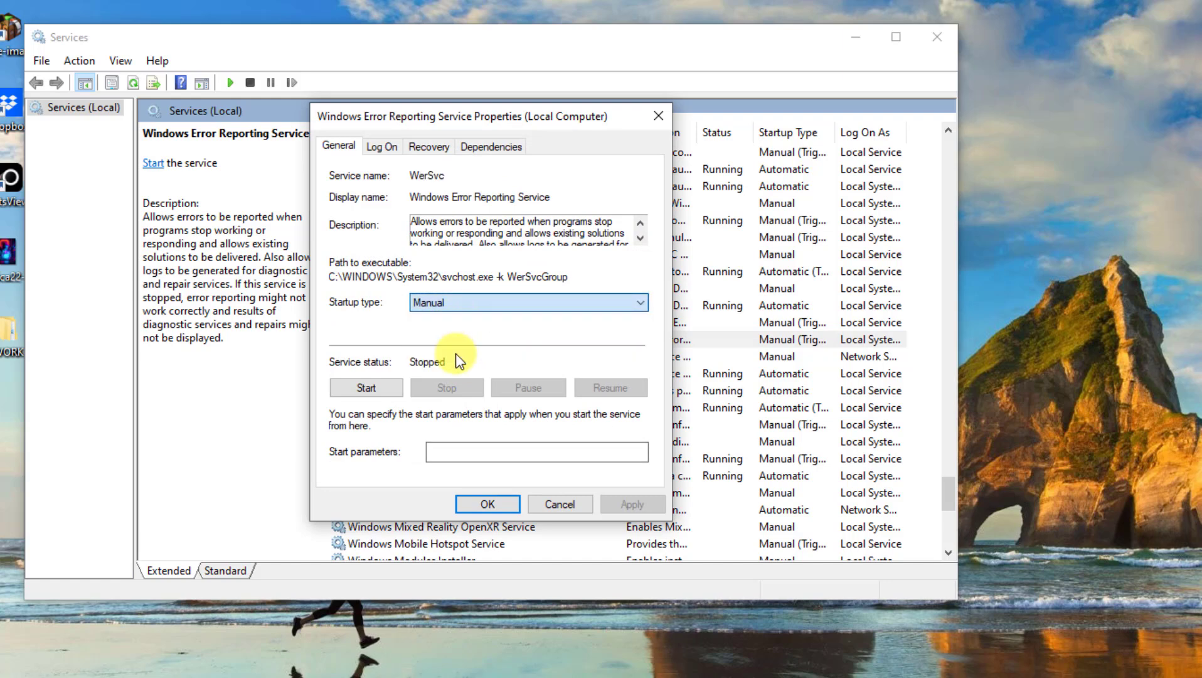
{"action": "left_click", "coordinate": [621, 504]}
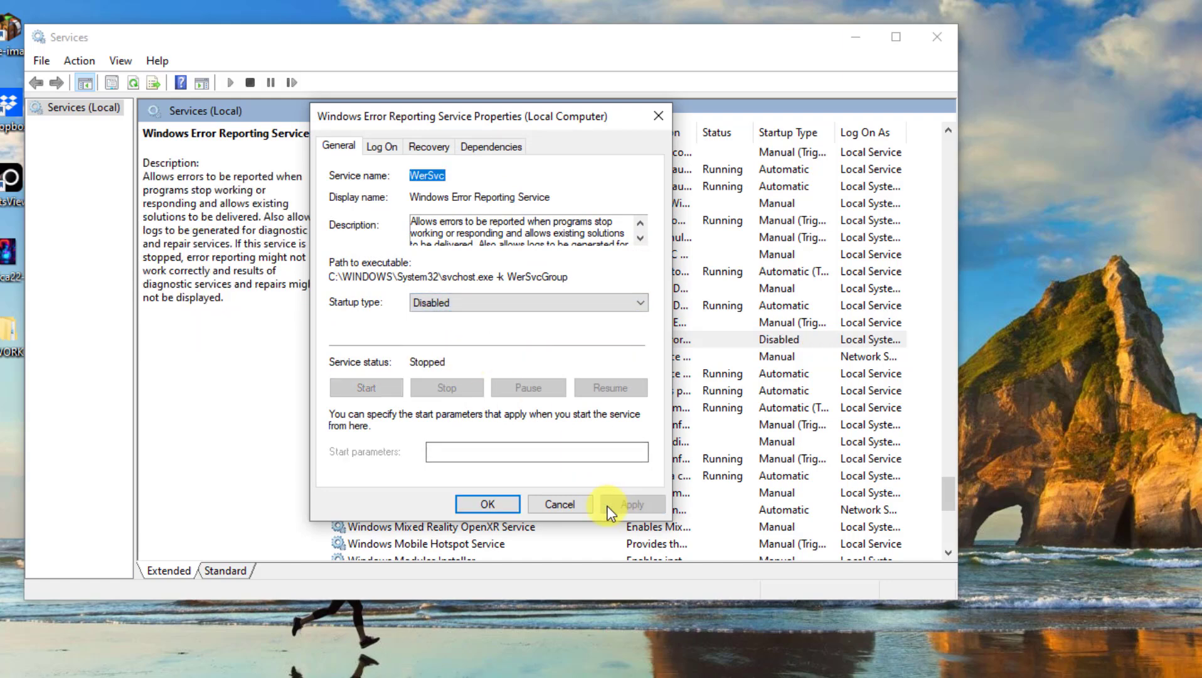
{"action": "left_click", "coordinate": [498, 502]}
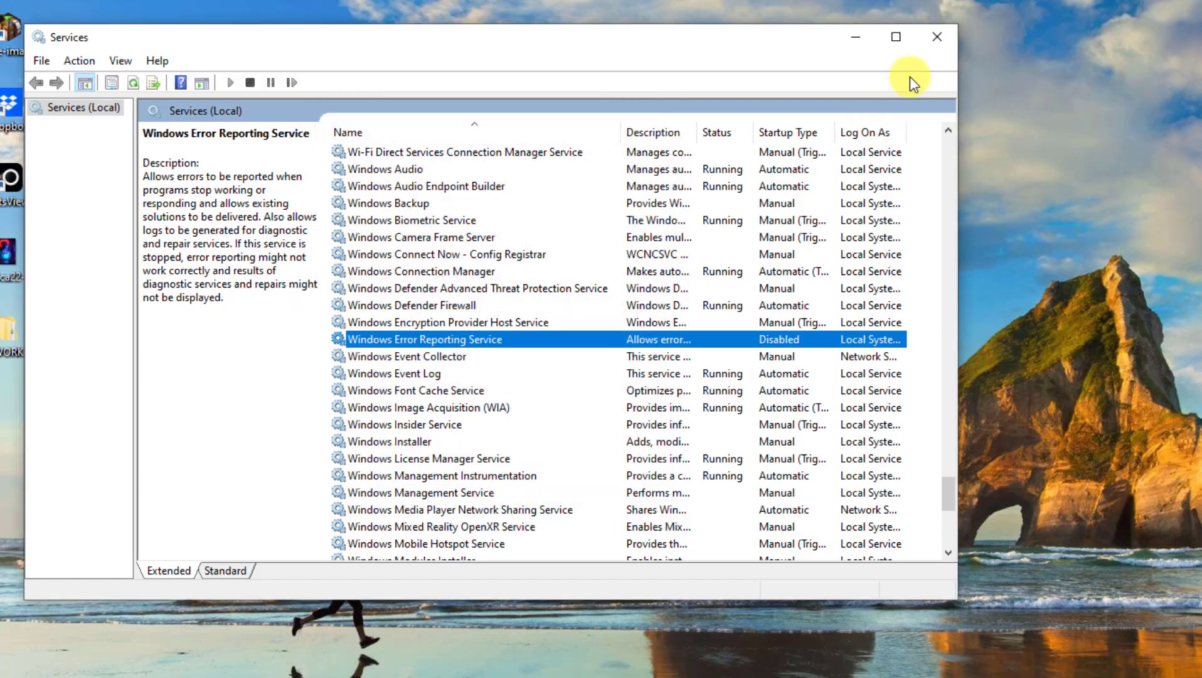
{"action": "left_click", "coordinate": [937, 39]}
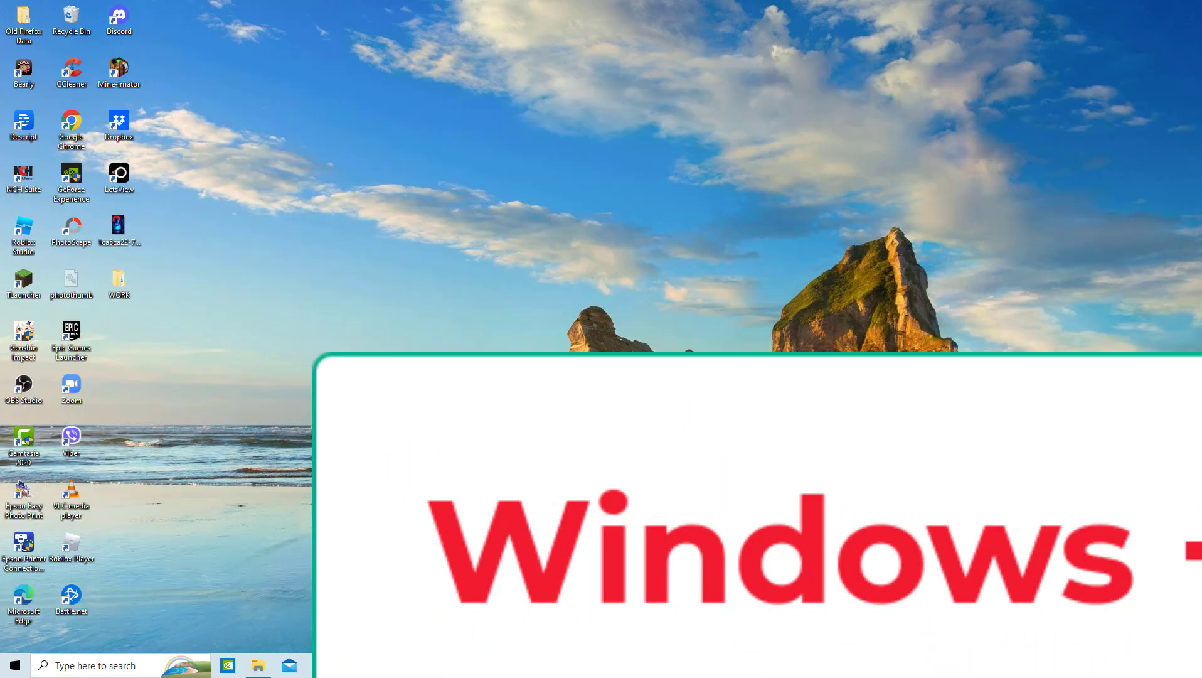
Step: Open Device Manager with devmgmt.msc and select the NVIDIA GeForce GTX 1650 under Display adapters
{"action": "key", "text": "super+r"}
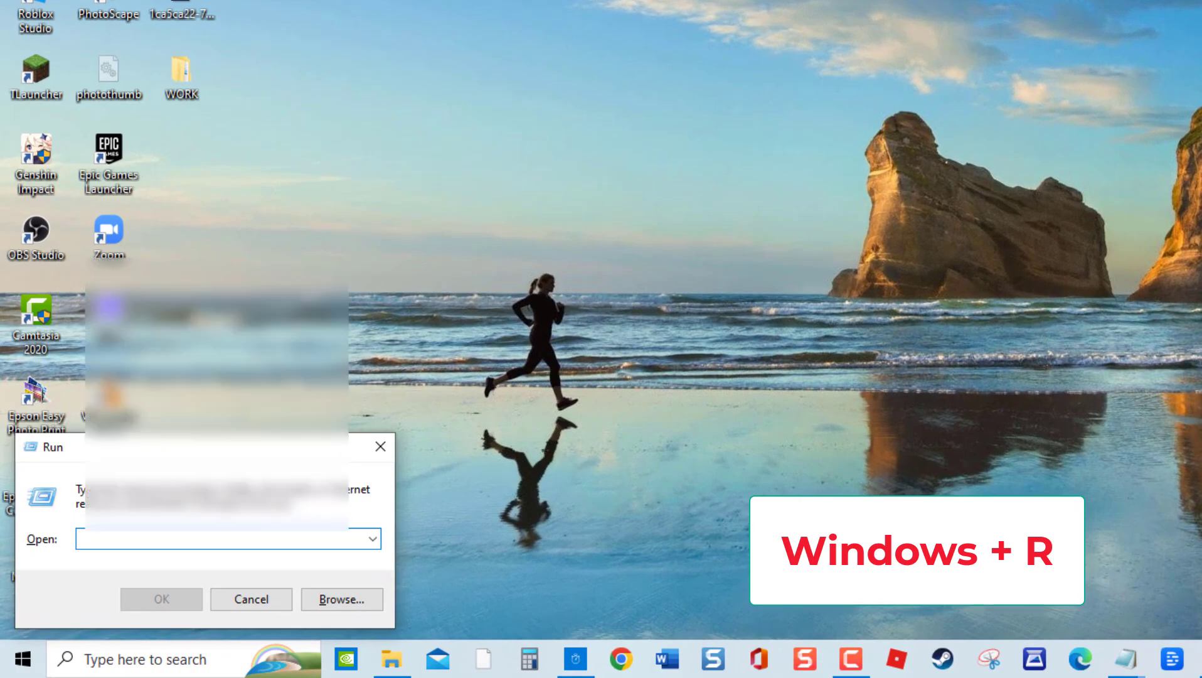
{"action": "type", "text": "devmgmt.msc"}
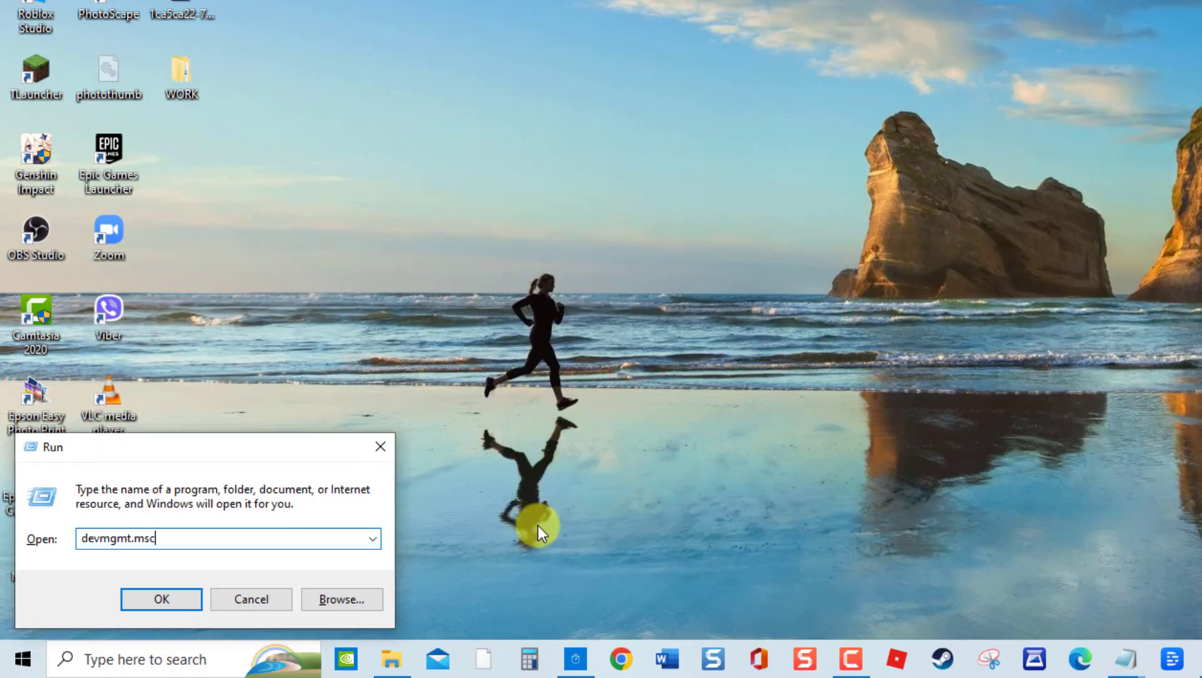
{"action": "key", "text": "Return"}
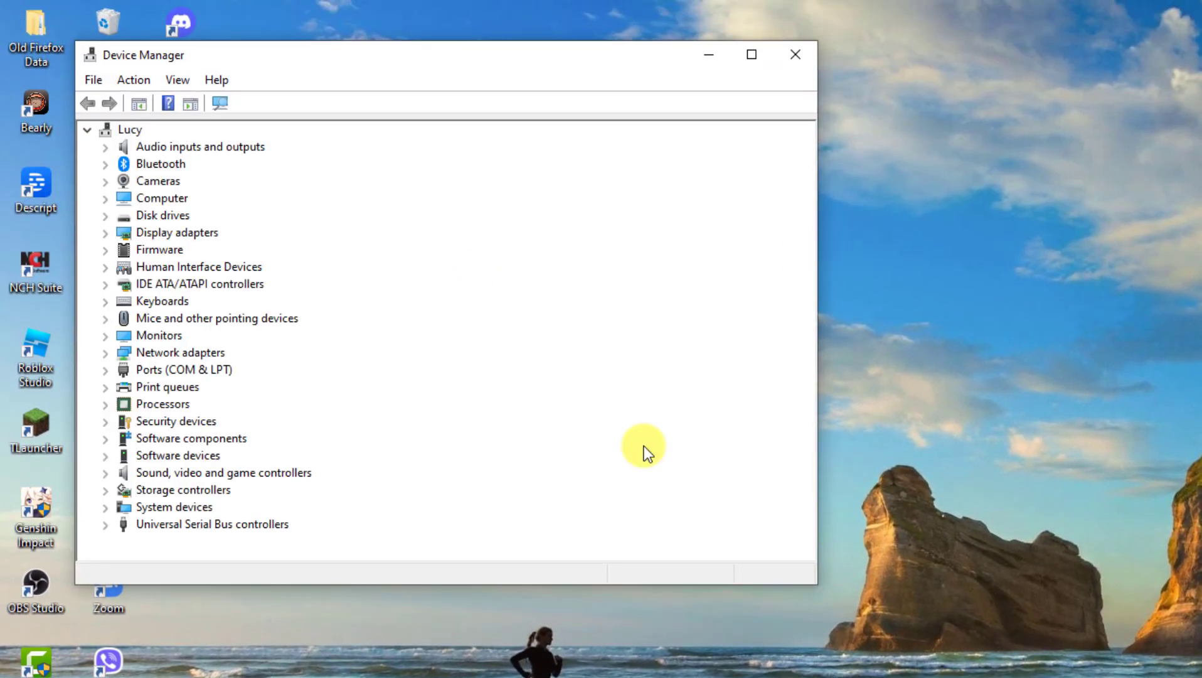
{"action": "left_click", "coordinate": [105, 233]}
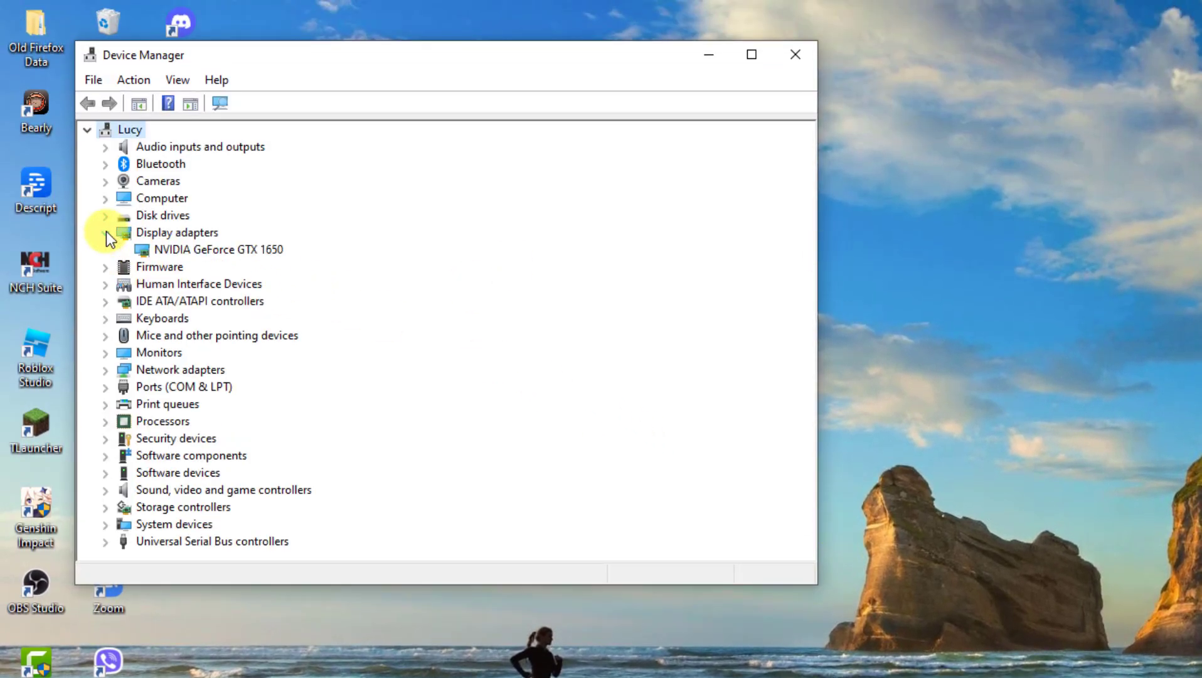
{"action": "left_click", "coordinate": [191, 253]}
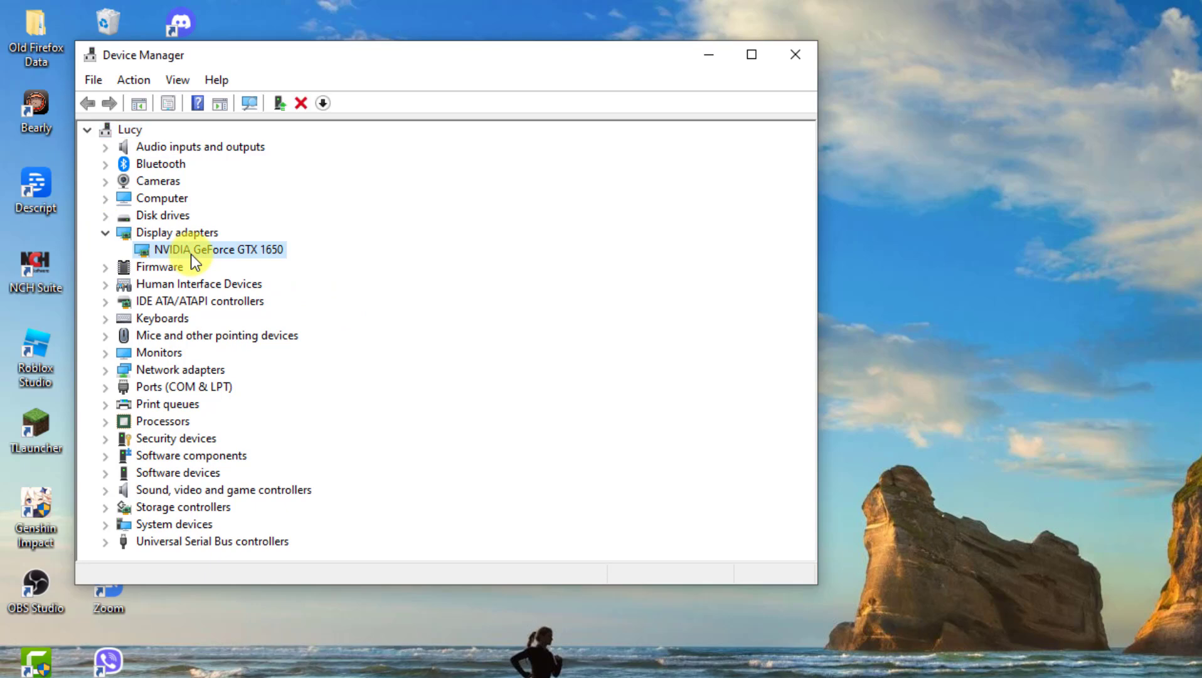
Step: Search automatically for an NVIDIA driver update, confirm the best driver is installed, and close Device Manager
{"action": "right_click", "coordinate": [191, 255]}
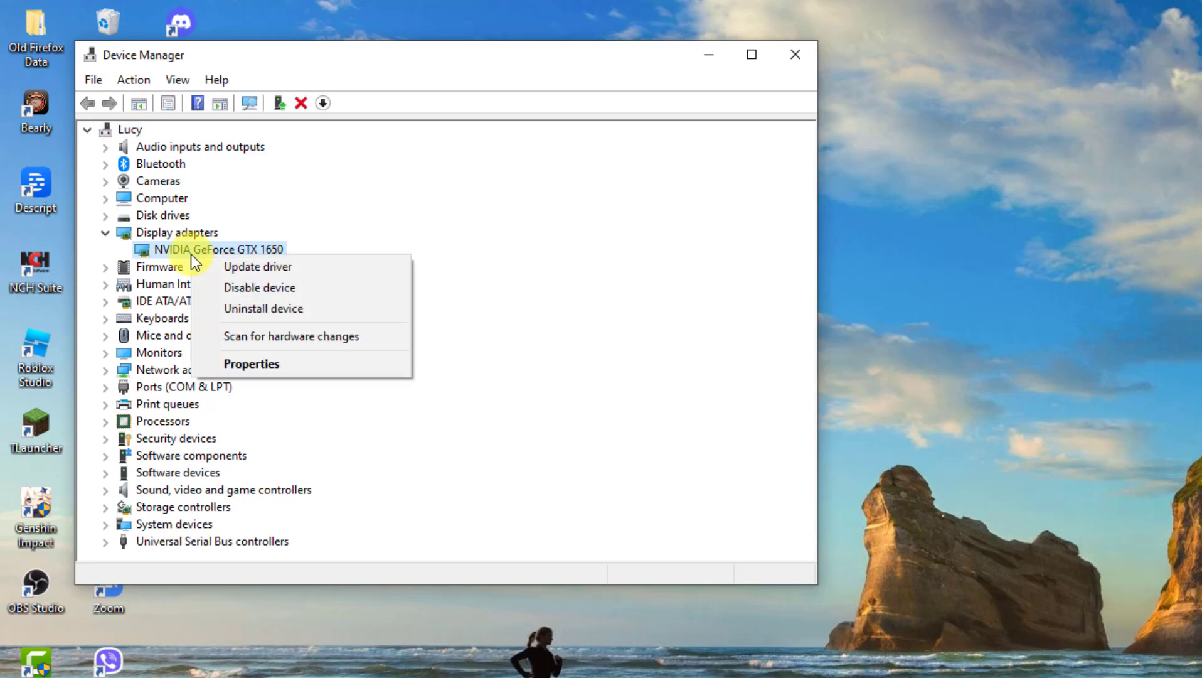
{"action": "left_click", "coordinate": [264, 266]}
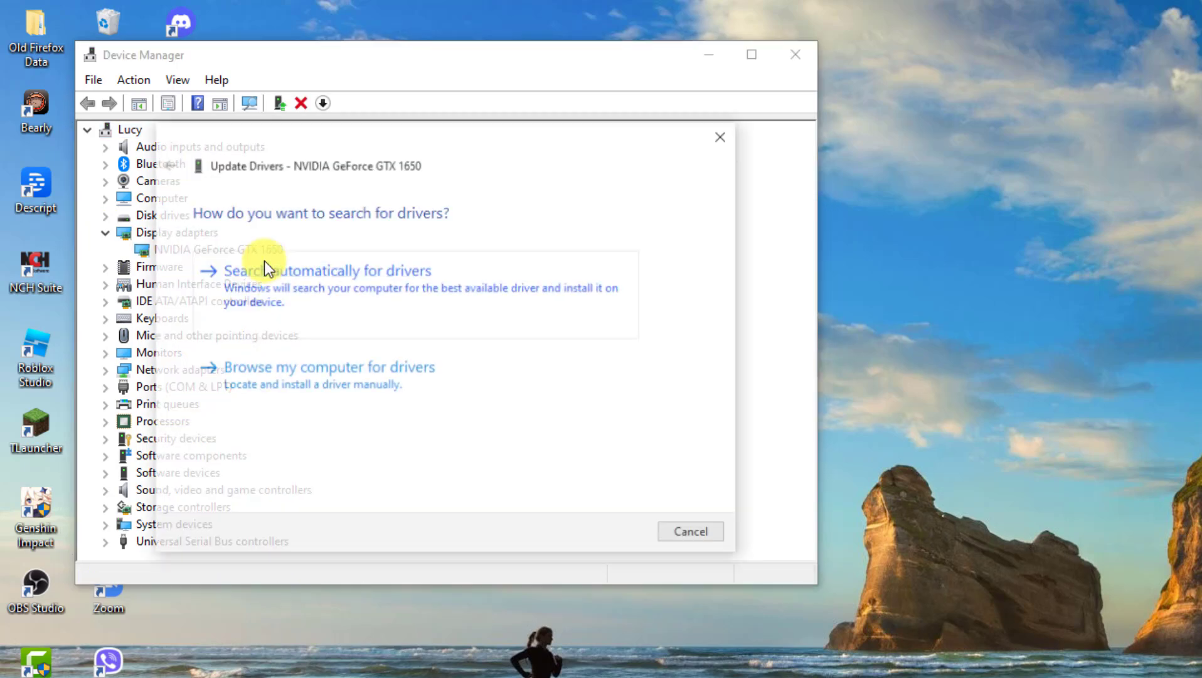
{"action": "left_click", "coordinate": [401, 292]}
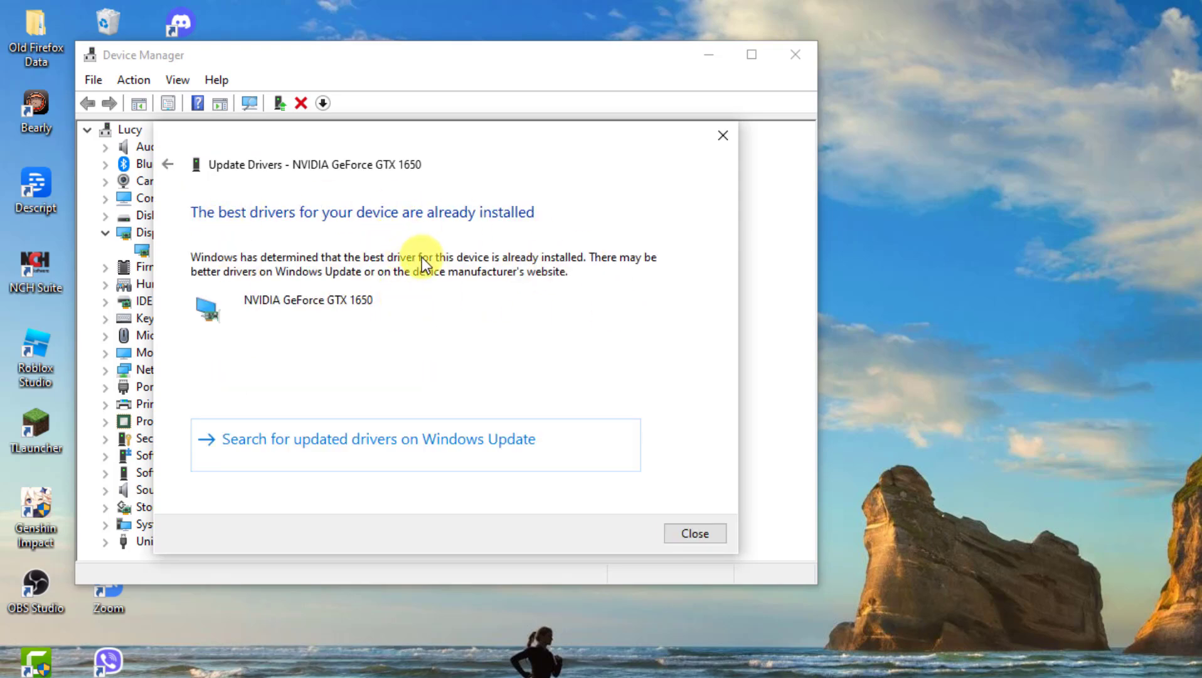
{"action": "left_click", "coordinate": [694, 533]}
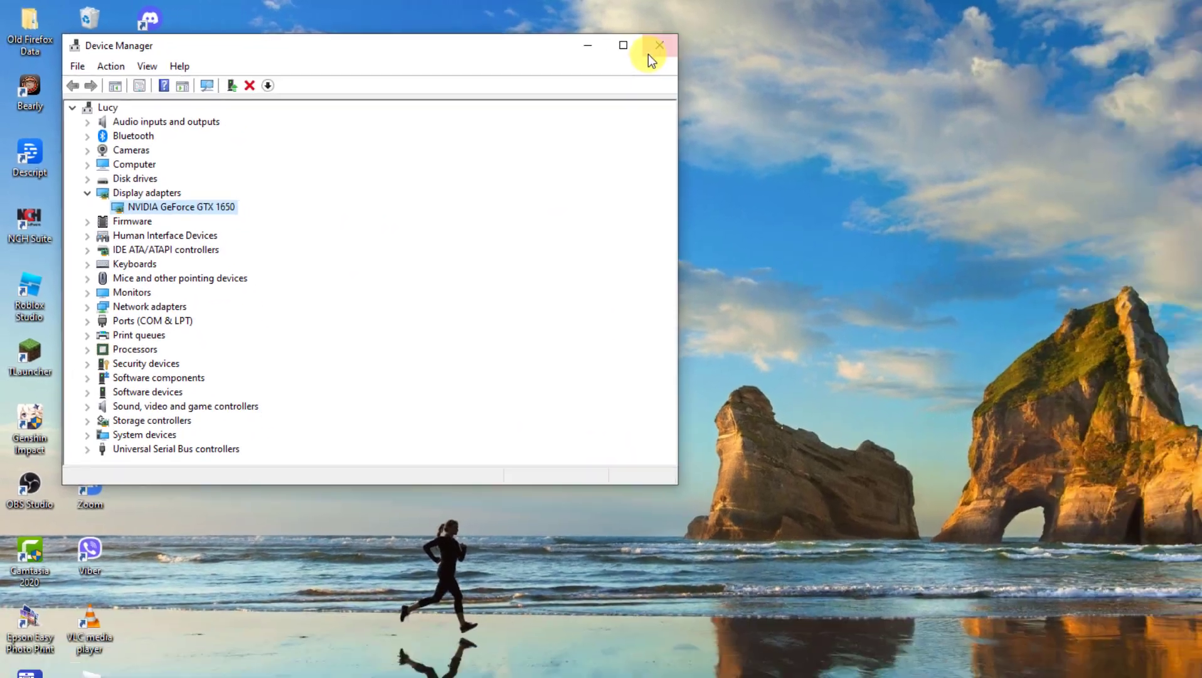
{"action": "left_click", "coordinate": [795, 54]}
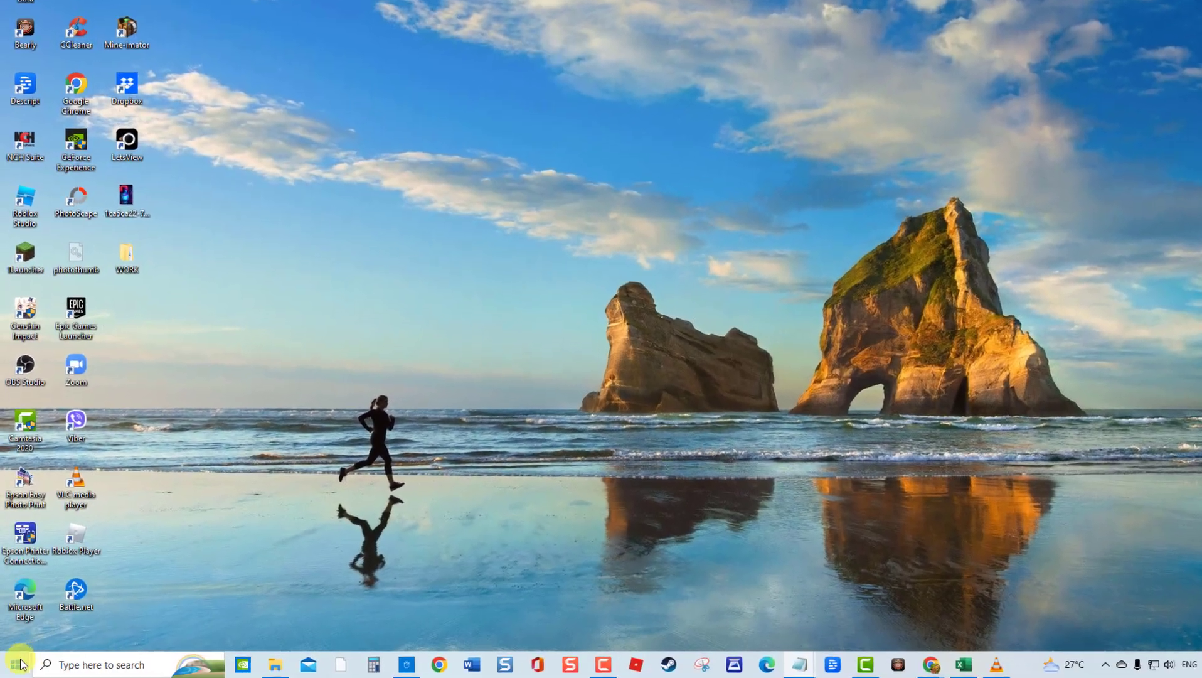
{"action": "left_click", "coordinate": [20, 664]}
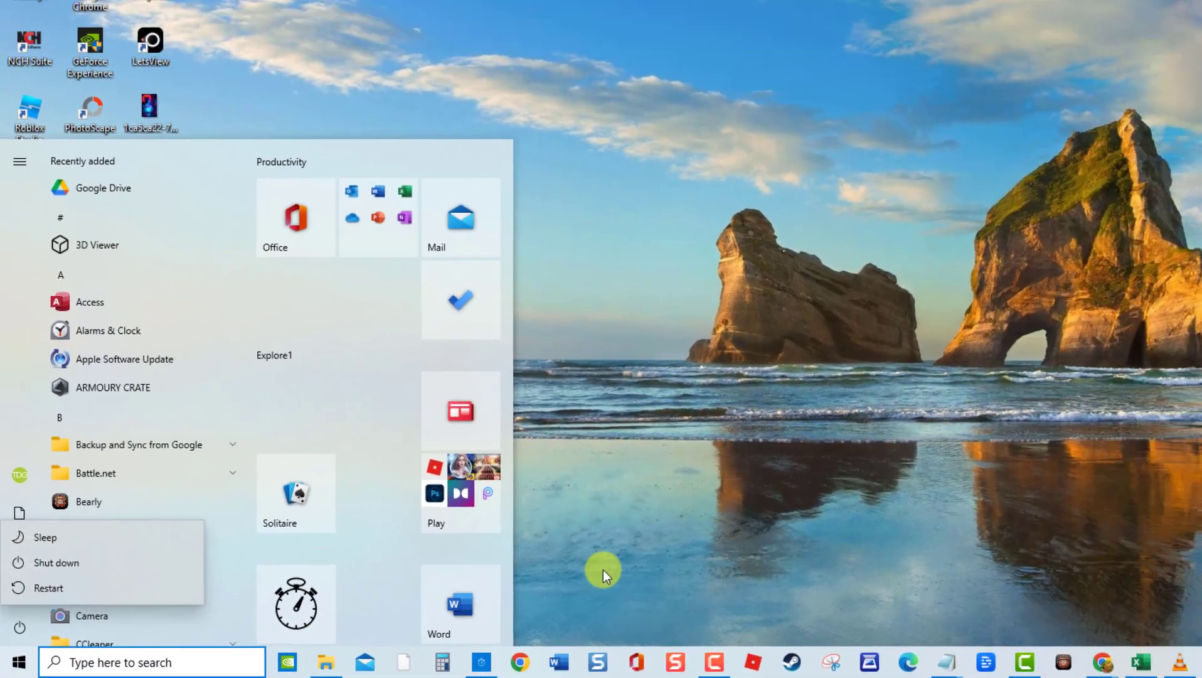
Step: Click the desktop to close the Start menu and its power options flyout
{"action": "left_click", "coordinate": [733, 405]}
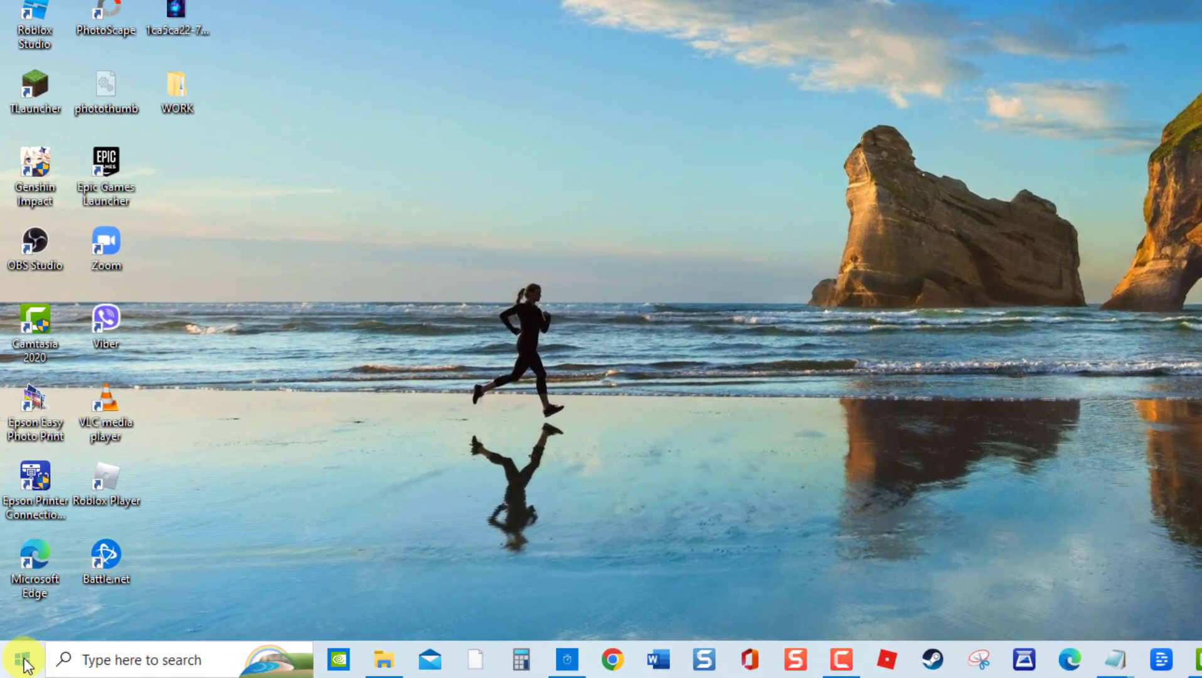
Step: Run Check for updates under Settings > Update & Security > Windows Update
{"action": "left_click", "coordinate": [16, 666]}
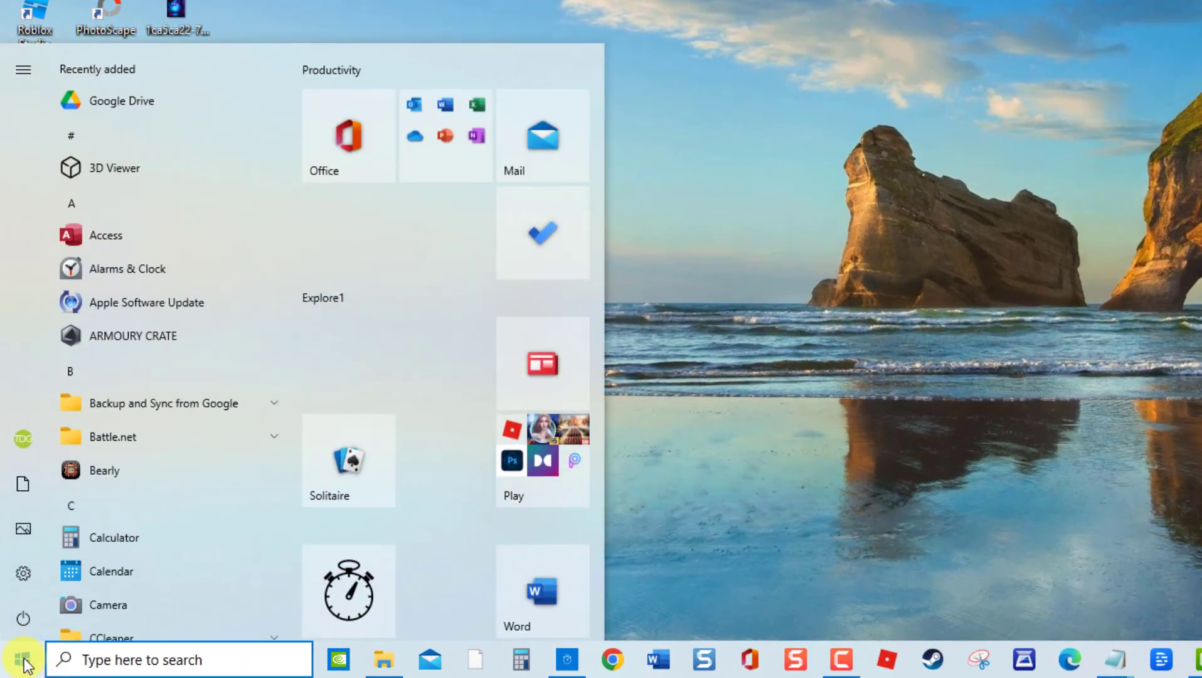
{"action": "left_click", "coordinate": [22, 573]}
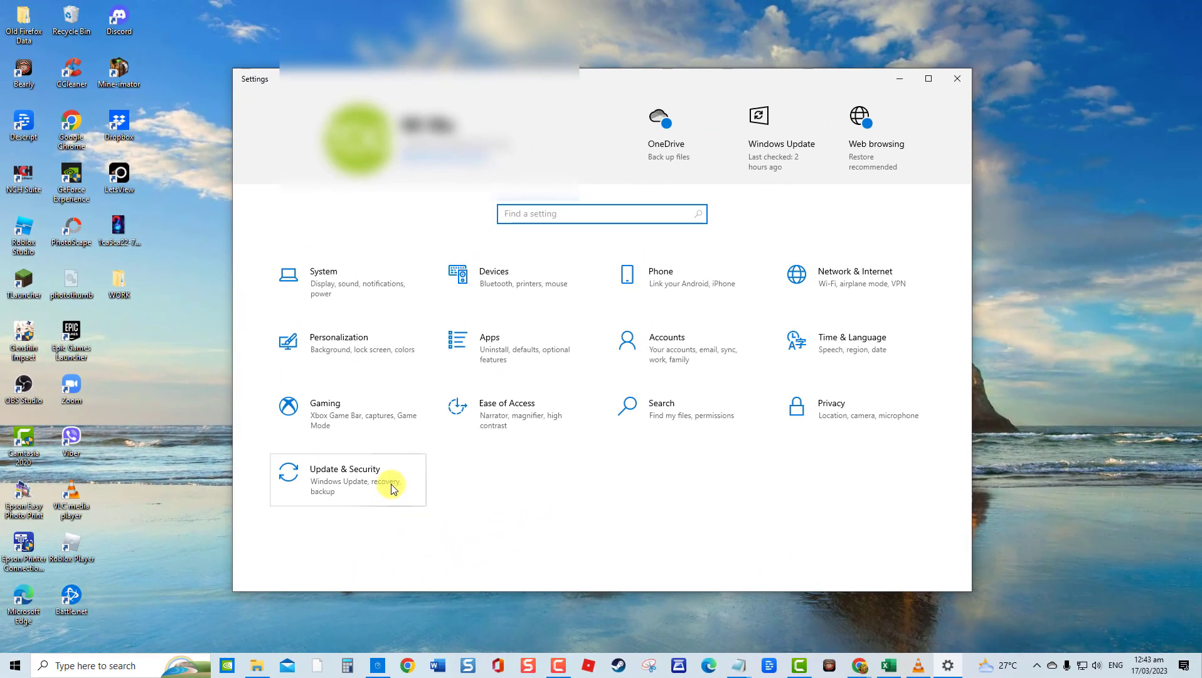
{"action": "left_click", "coordinate": [391, 483]}
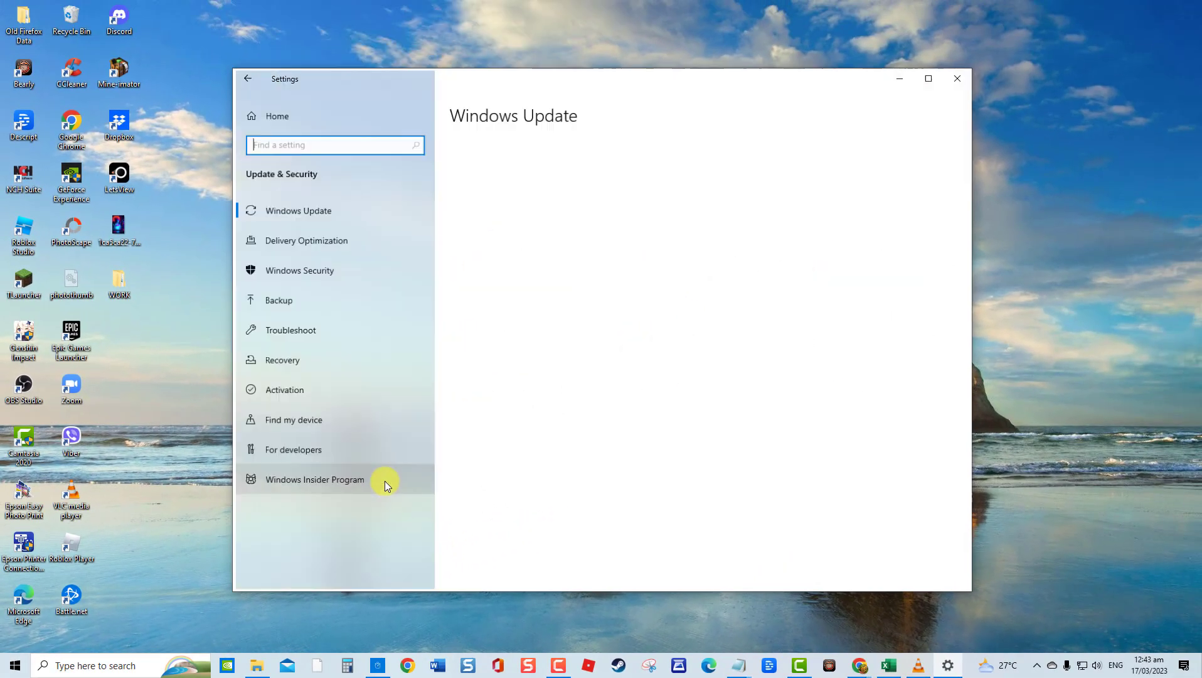
{"action": "left_click", "coordinate": [331, 211]}
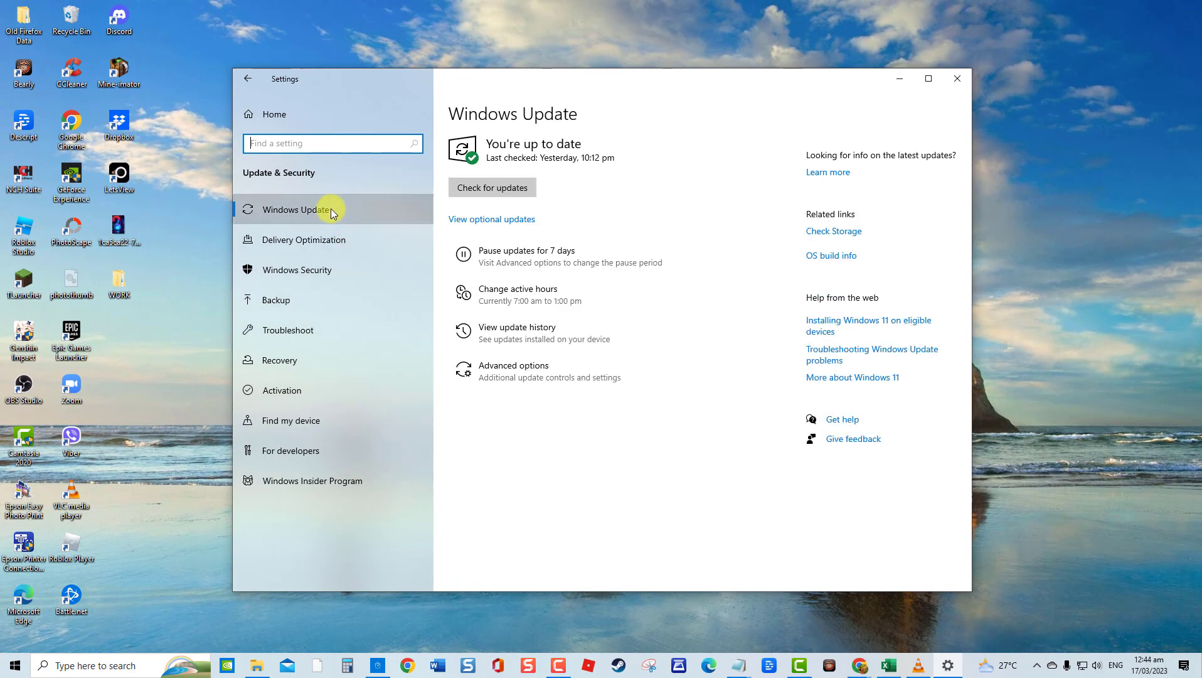
{"action": "left_click", "coordinate": [495, 185]}
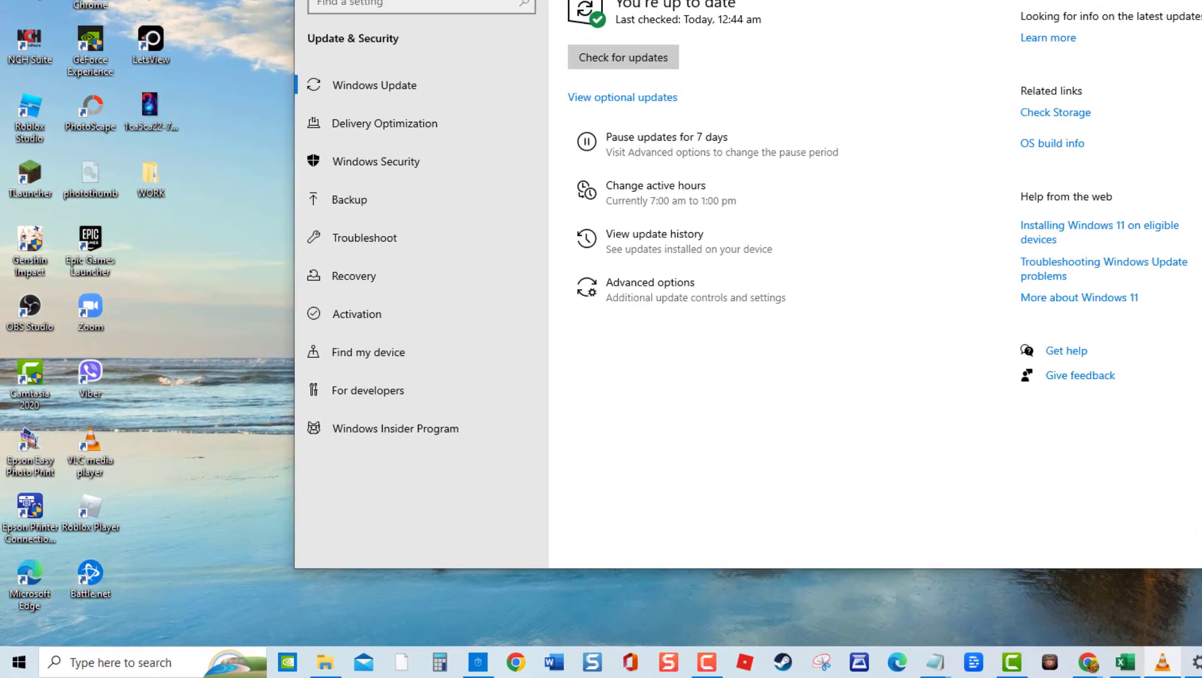
{"action": "left_click", "coordinate": [957, 78]}
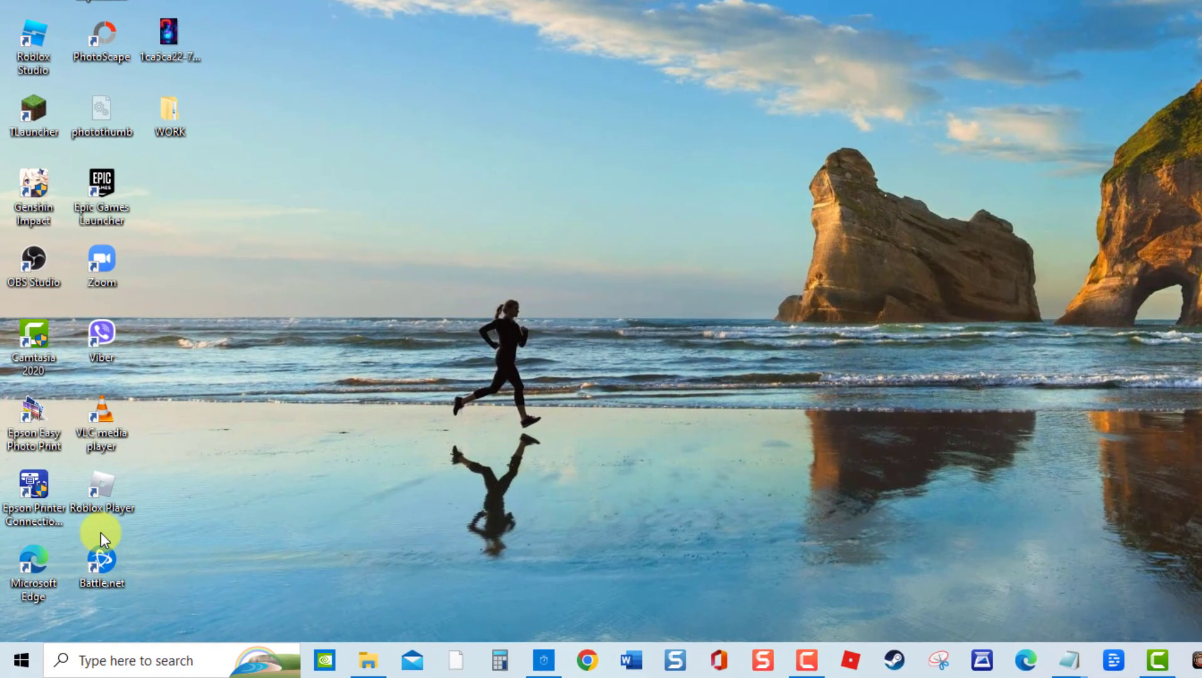
{"action": "left_click", "coordinate": [13, 660]}
{"action": "left_click", "coordinate": [22, 618]}
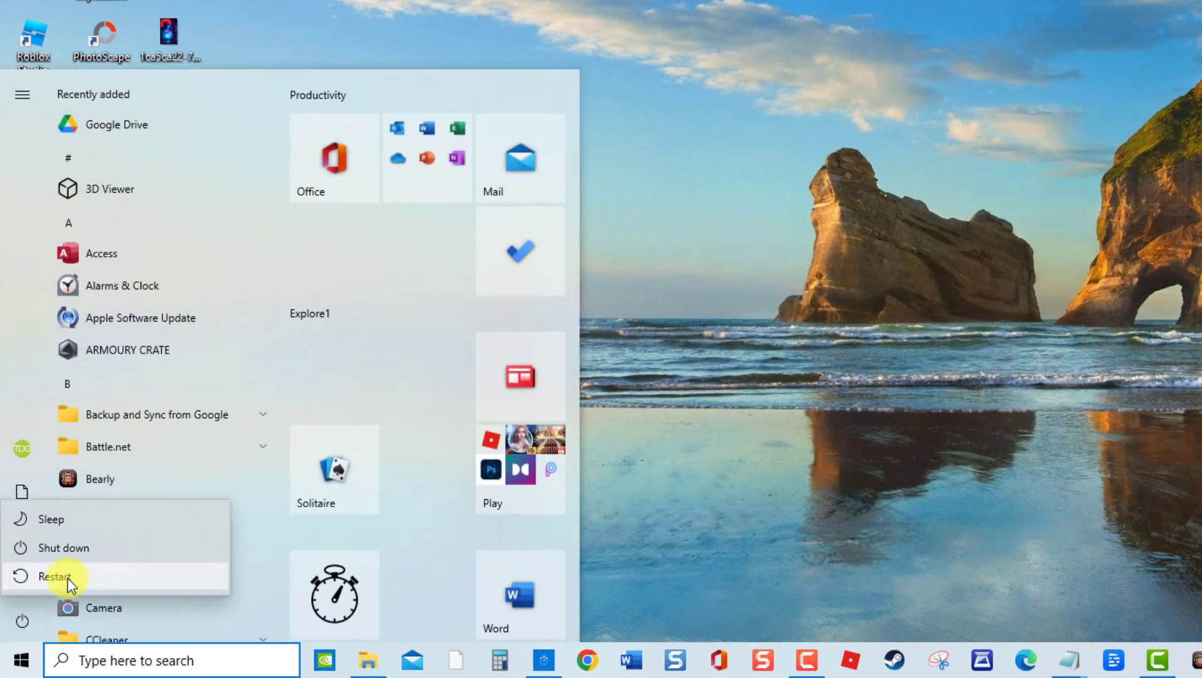
{"action": "left_click", "coordinate": [1180, 242]}
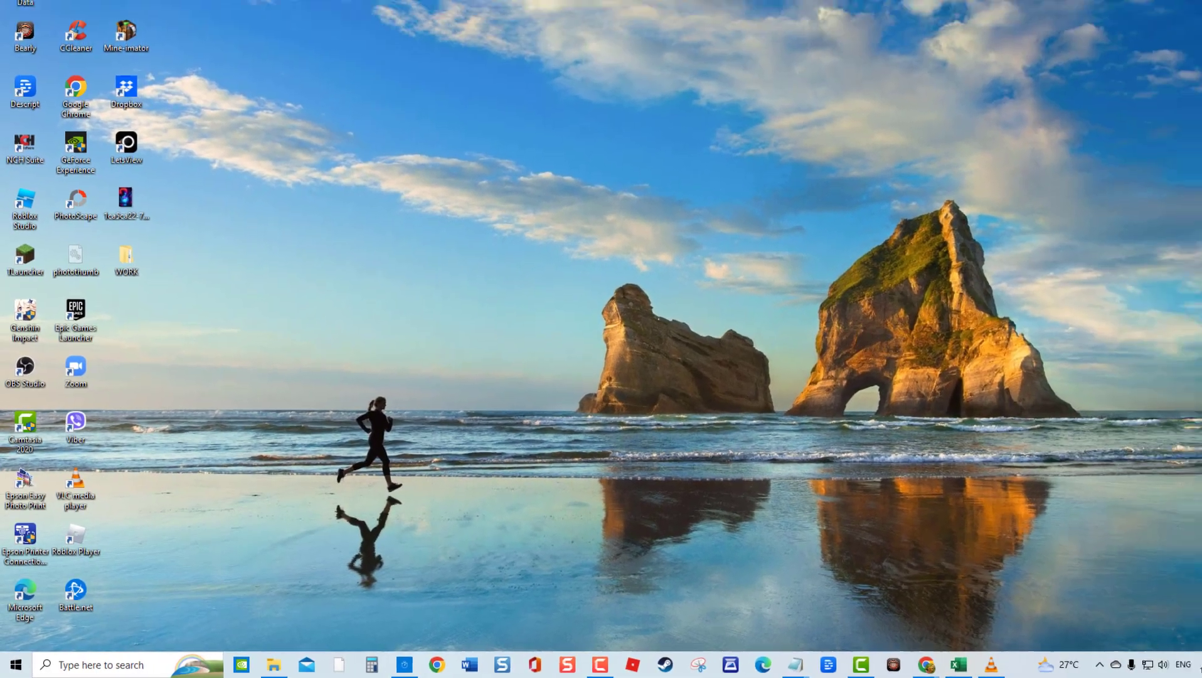